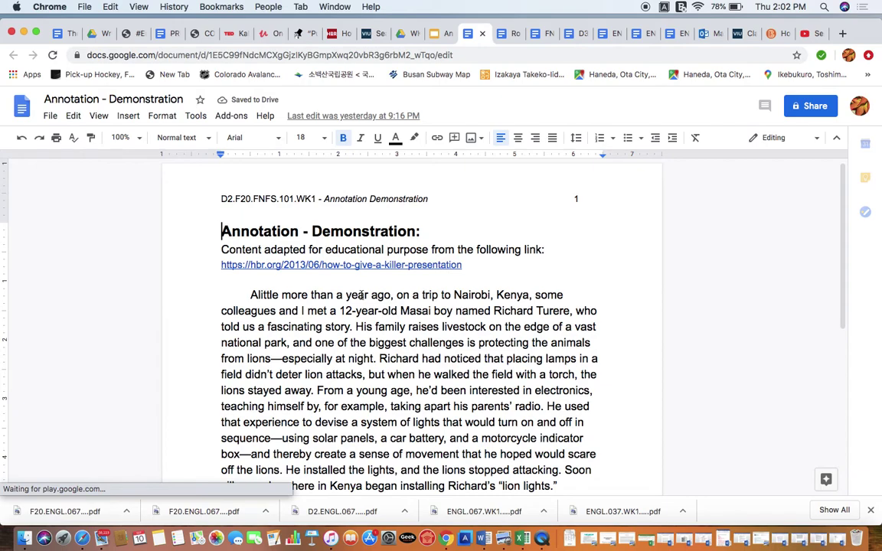
Step: Highlight the phrase "trip to Nairobi, Kenya" in the first paragraph in yellow
scroll(361, 295, down, 5)
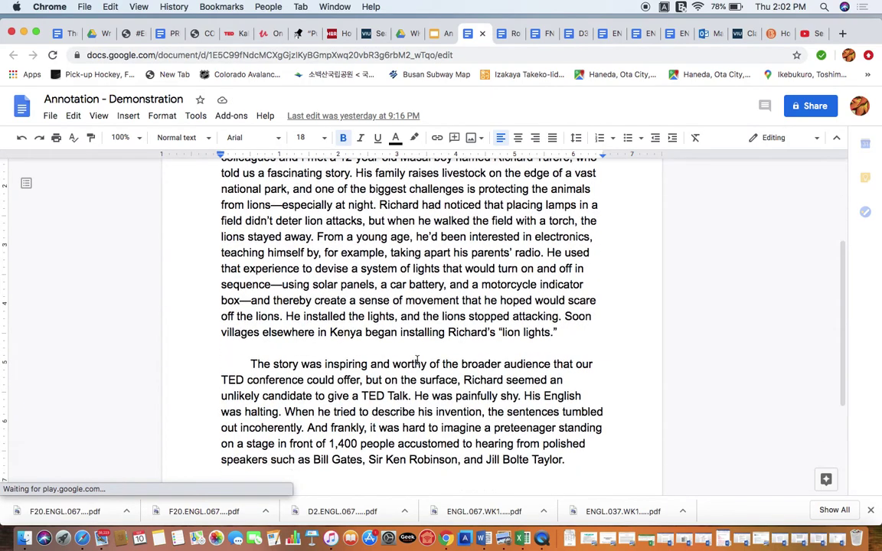
scroll(417, 359, up, 2)
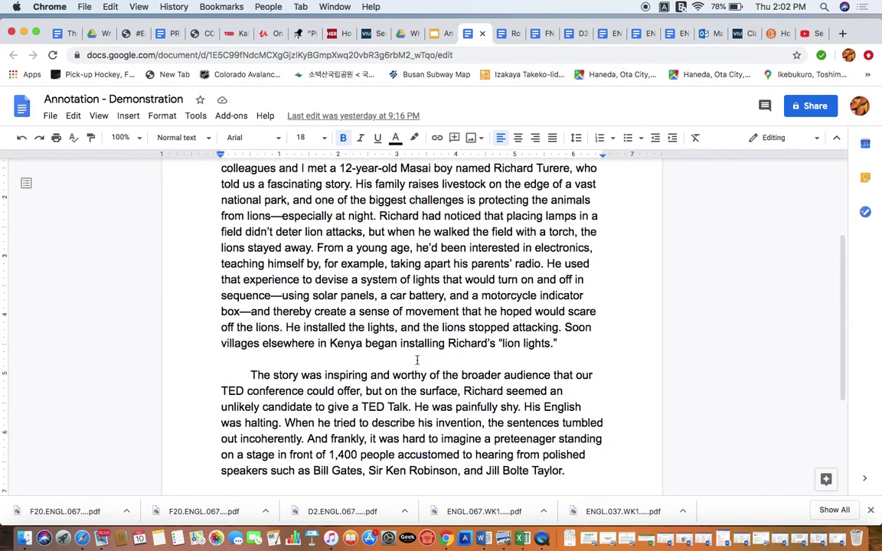
scroll(417, 359, up, 2)
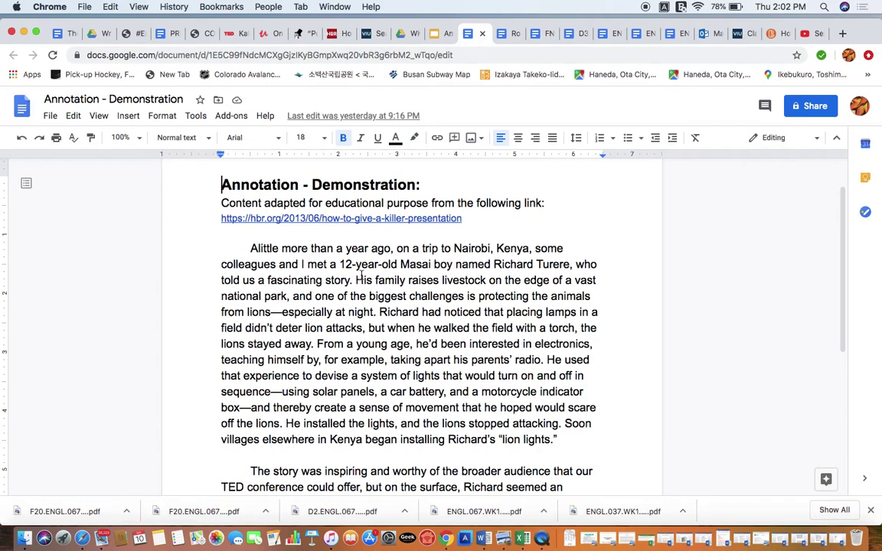
click(425, 248)
drag(424, 247, 528, 247)
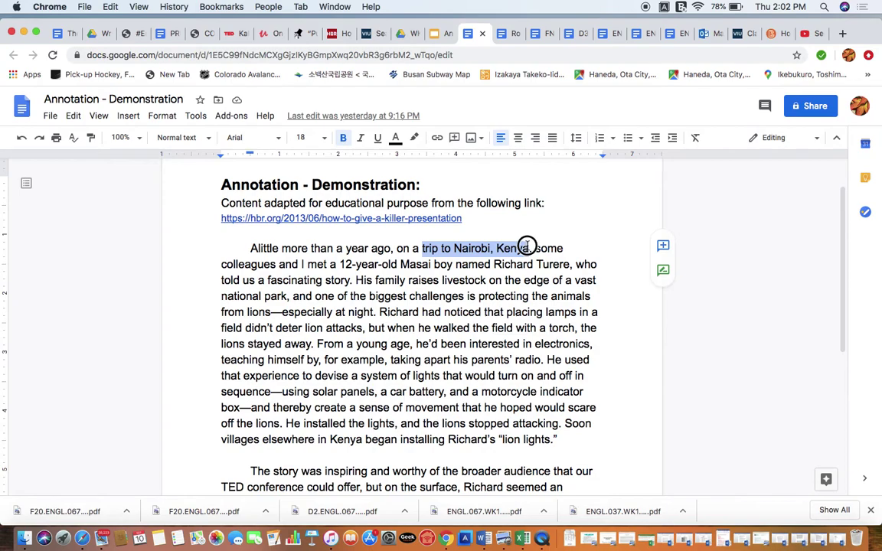
click(414, 137)
click(412, 170)
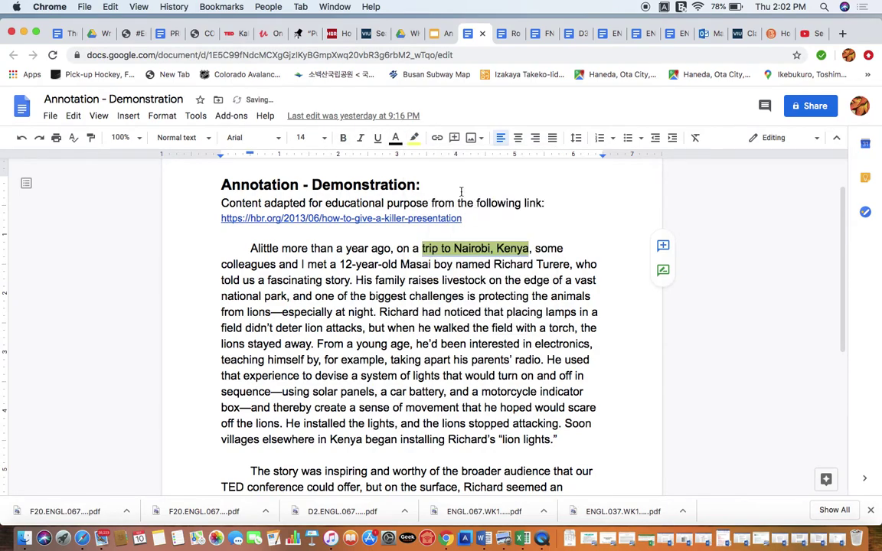
Step: Post the comment "Location." on the highlighted trip phrase in the first paragraph
click(663, 247)
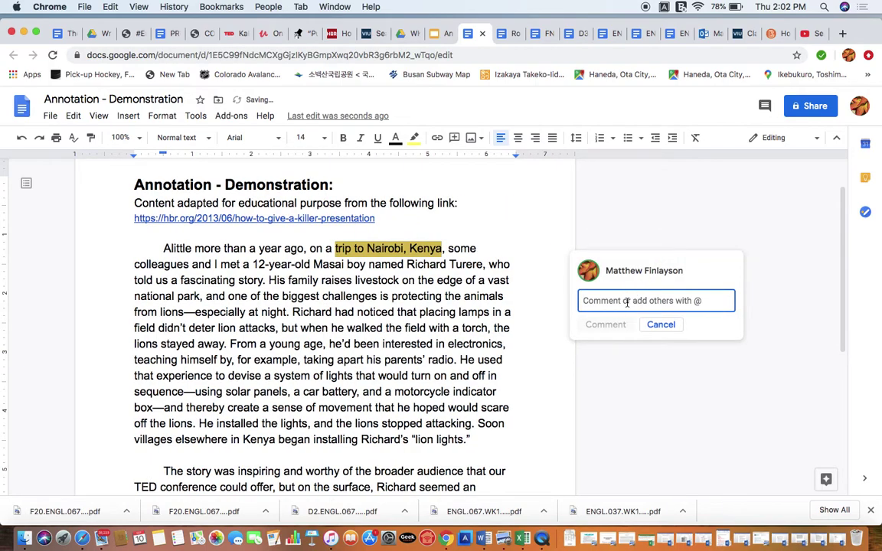
text(Location.)
key(Return)
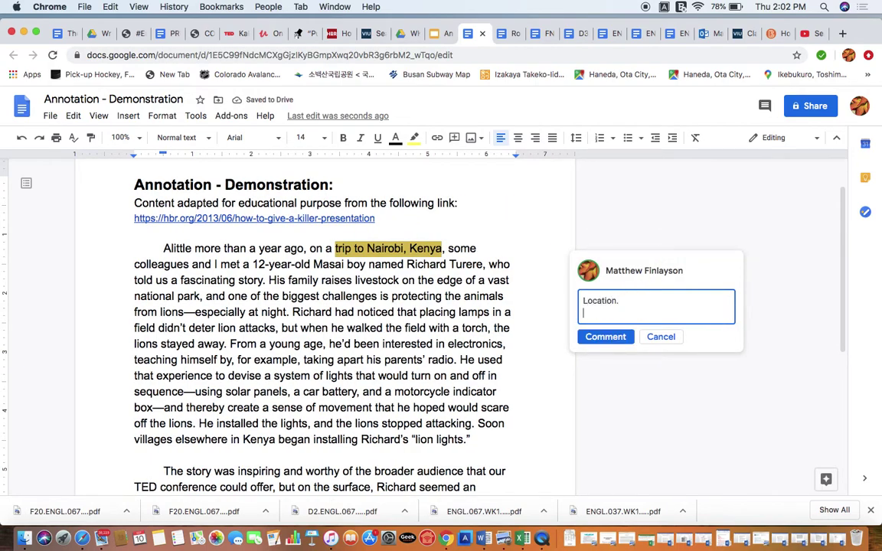
click(613, 337)
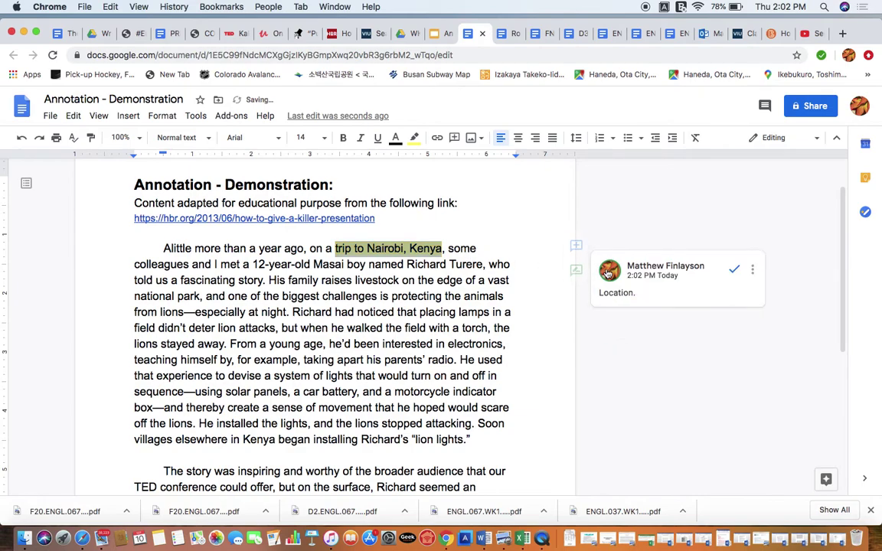
Step: Highlight the 12-year-old Masai boy's full name in the first paragraph in bright green
drag(483, 265, 408, 268)
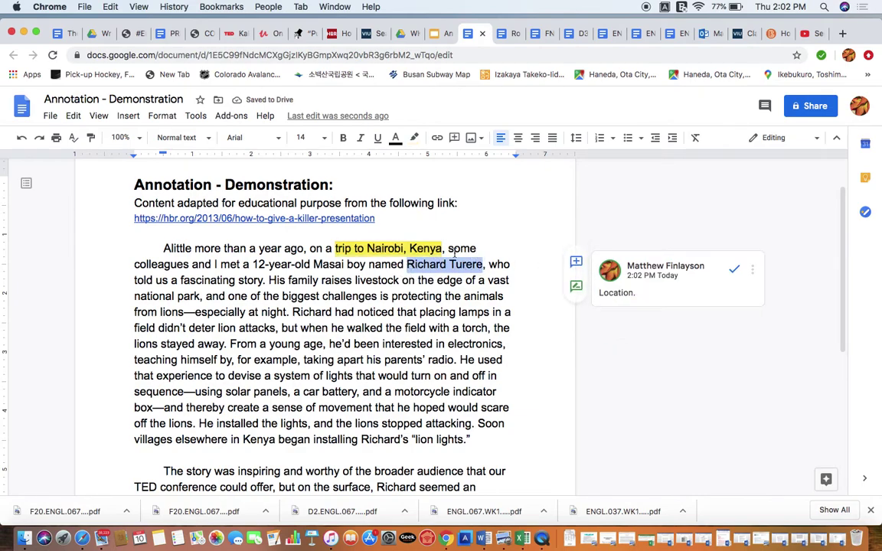
click(415, 139)
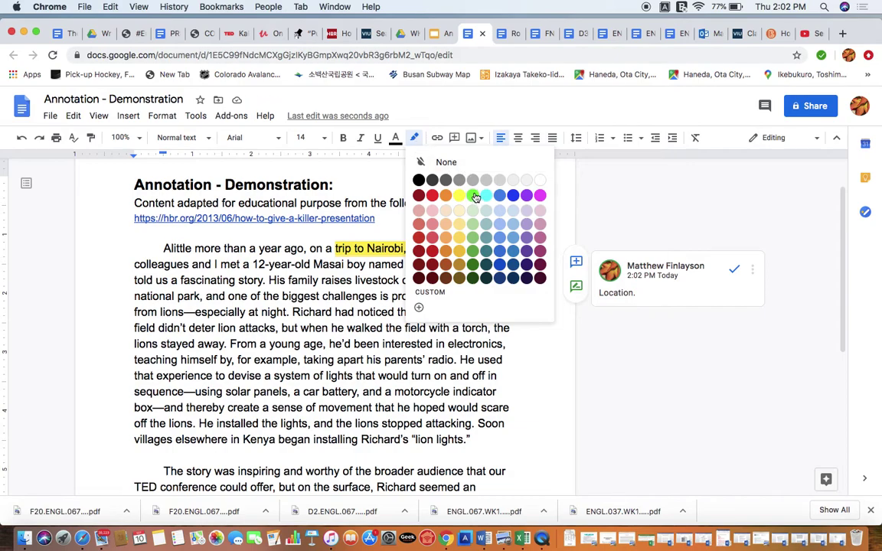
click(472, 194)
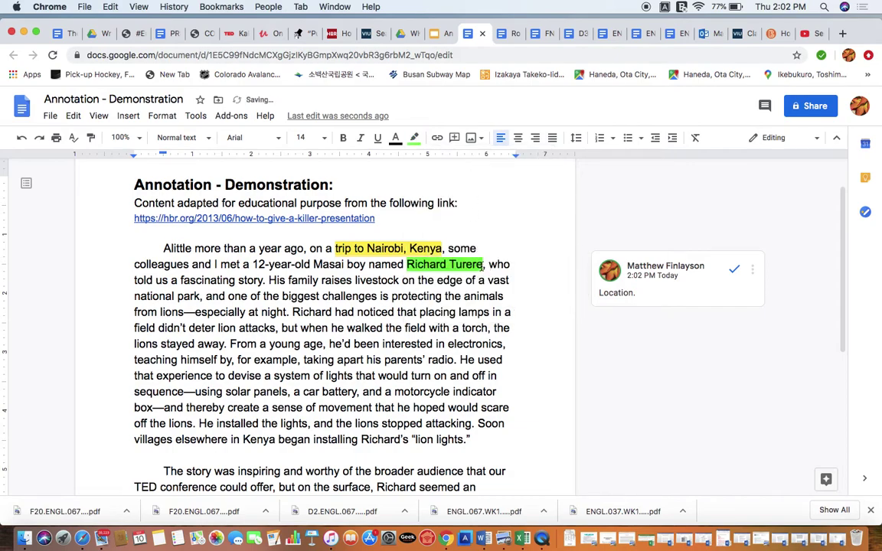
Step: Post the comment "Possibly one of the main characters of this article." at the end of the boy's highlighted name
click(474, 266)
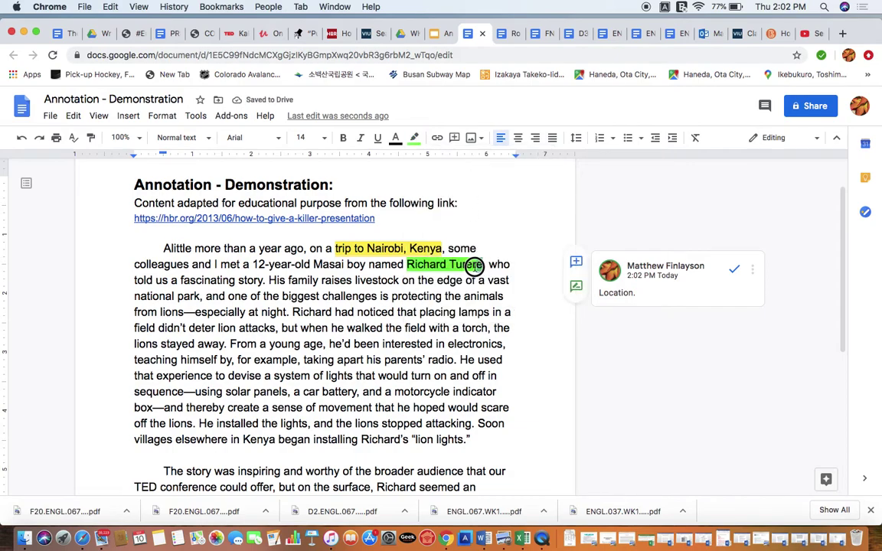
click(575, 262)
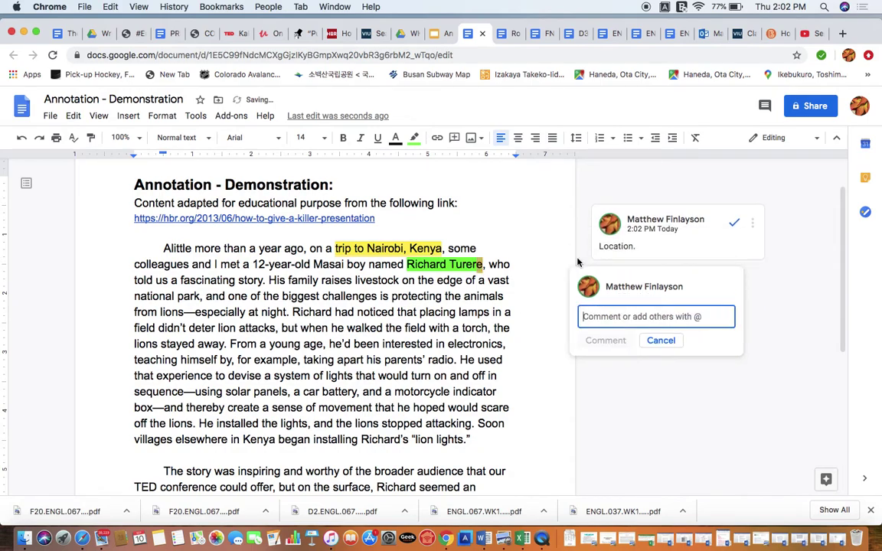
text(P)
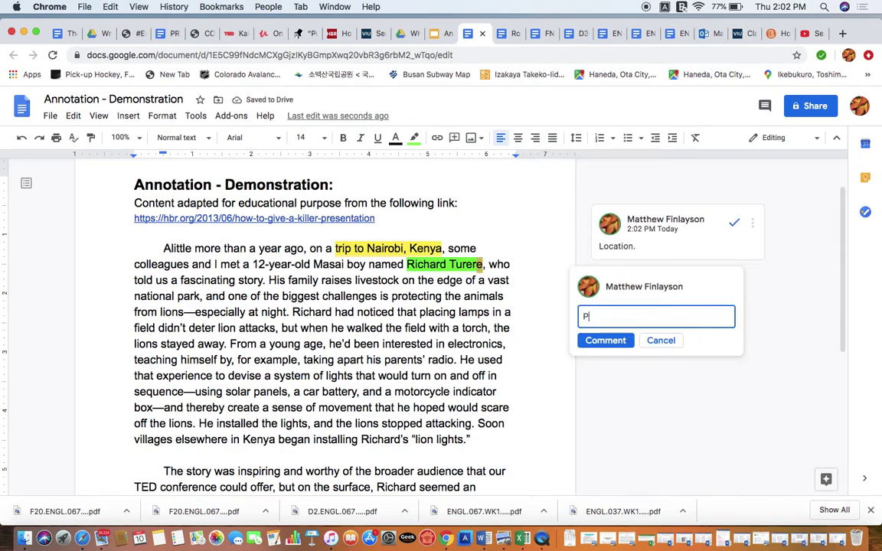
text(ossibly one of the main)
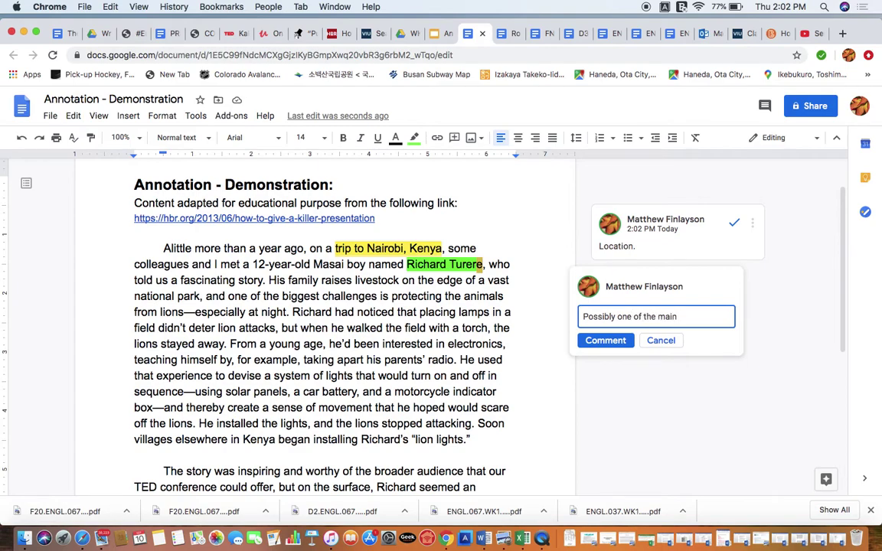
text( characters of this article.)
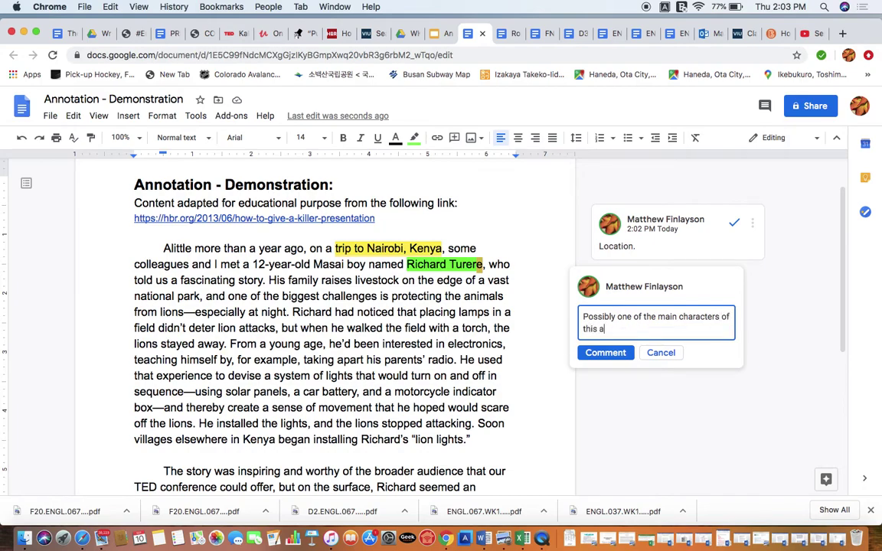
click(601, 352)
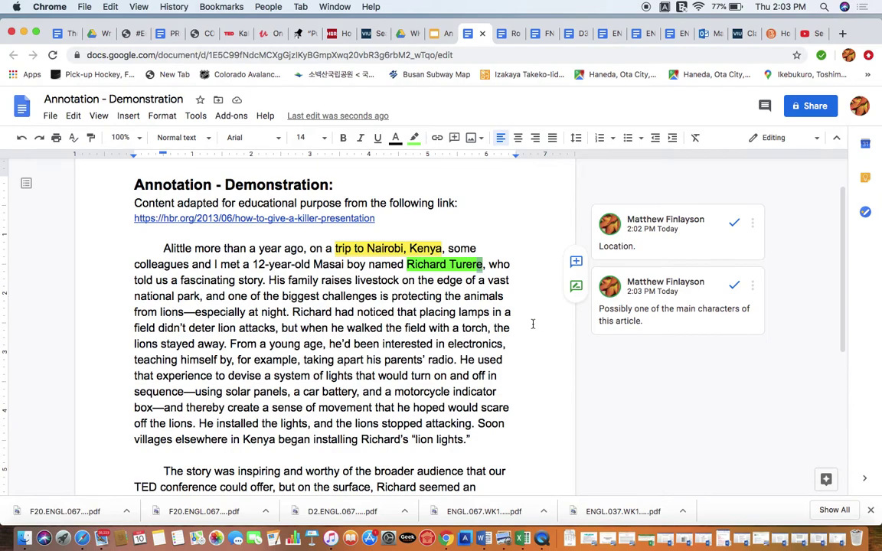
Step: Highlight the phrase "protecting the animals from lions" in the first paragraph in cyan
drag(392, 296, 402, 328)
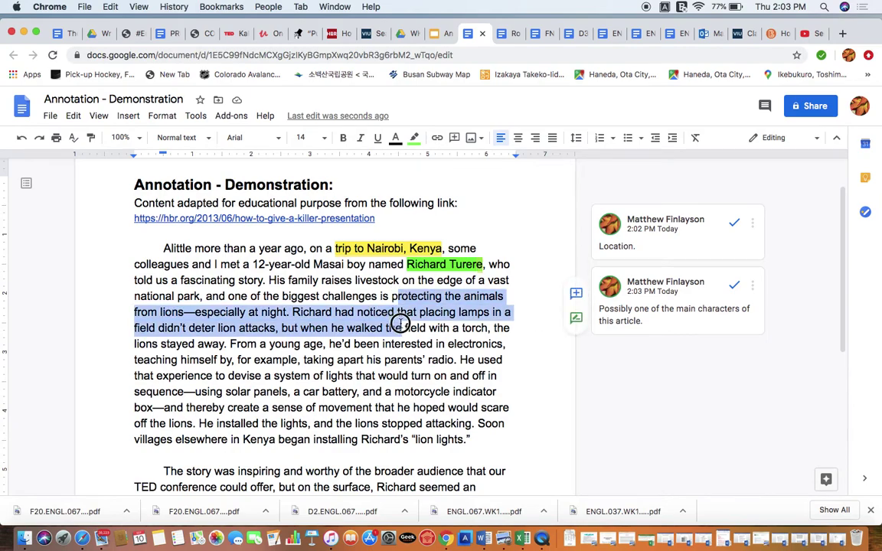
click(395, 301)
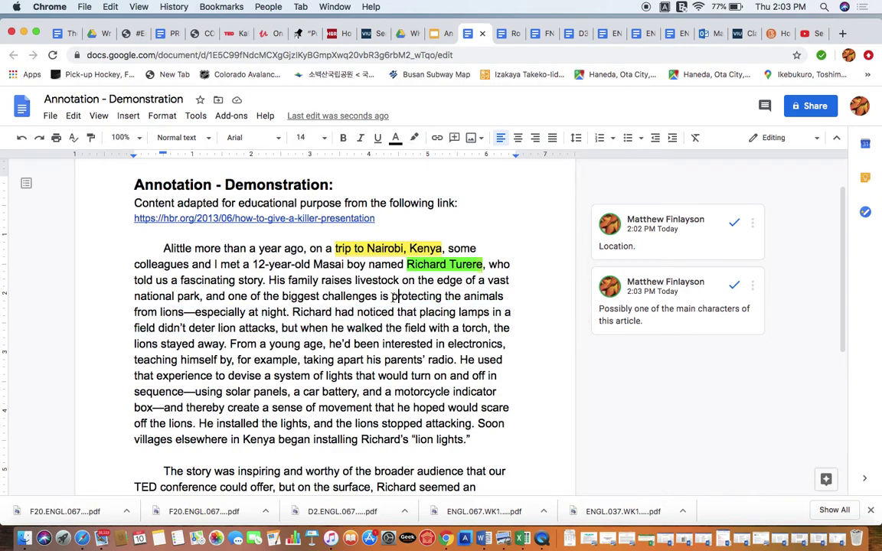
drag(396, 301, 185, 311)
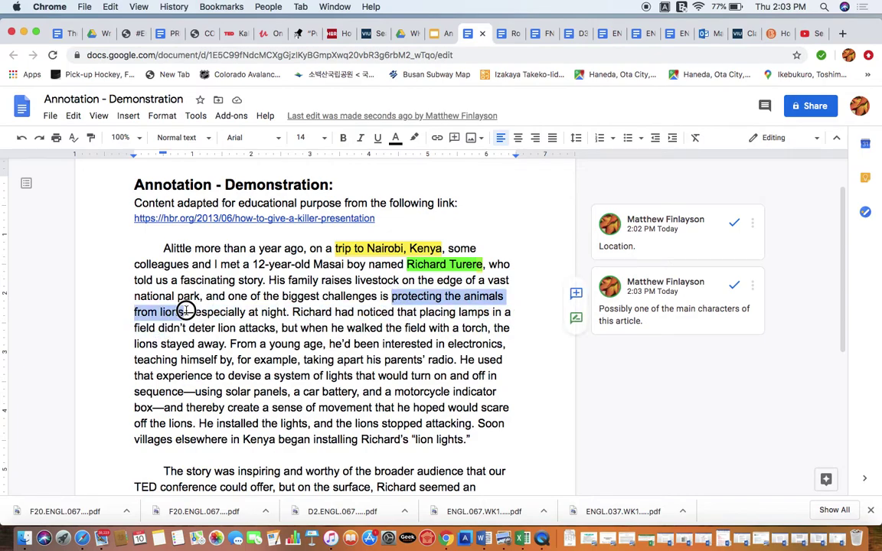
click(414, 138)
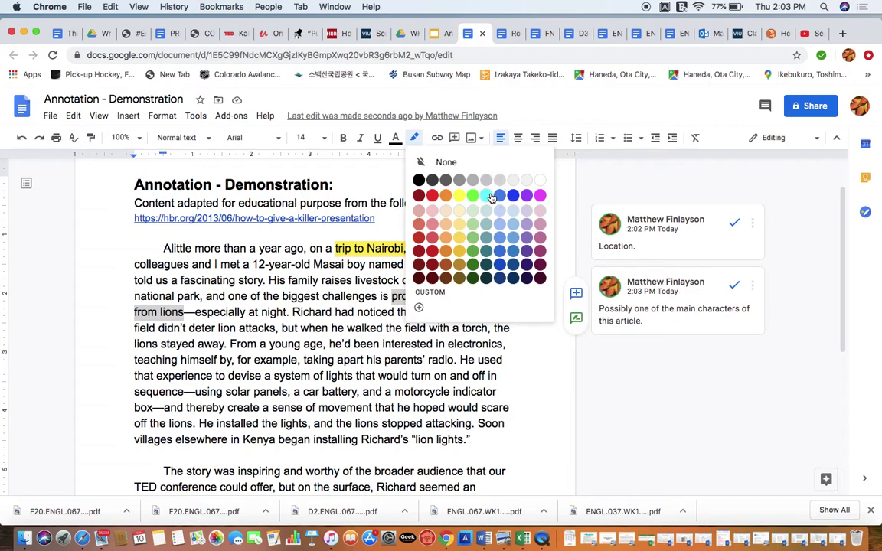
click(513, 224)
Step: Post the comment "Purpose - 2 Pro.livestck." at the end of the cyan phrase about protecting the animals
click(183, 311)
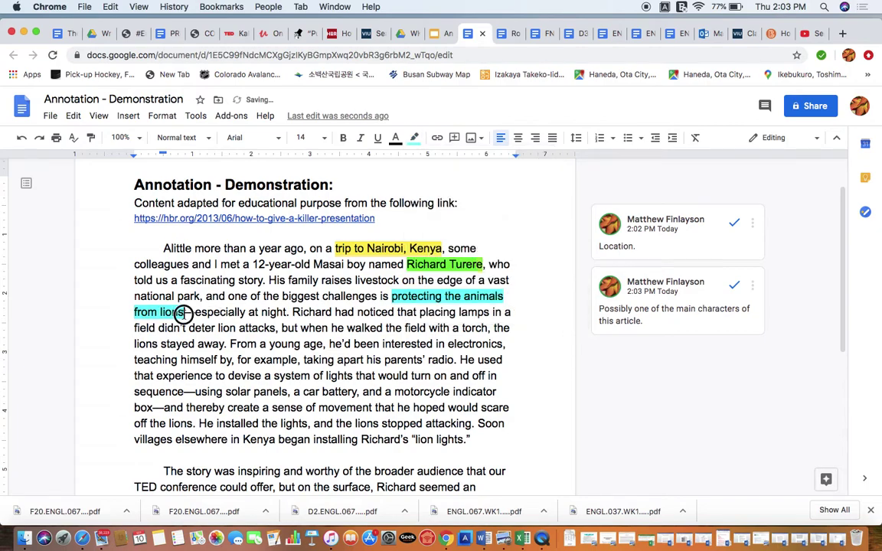
click(454, 138)
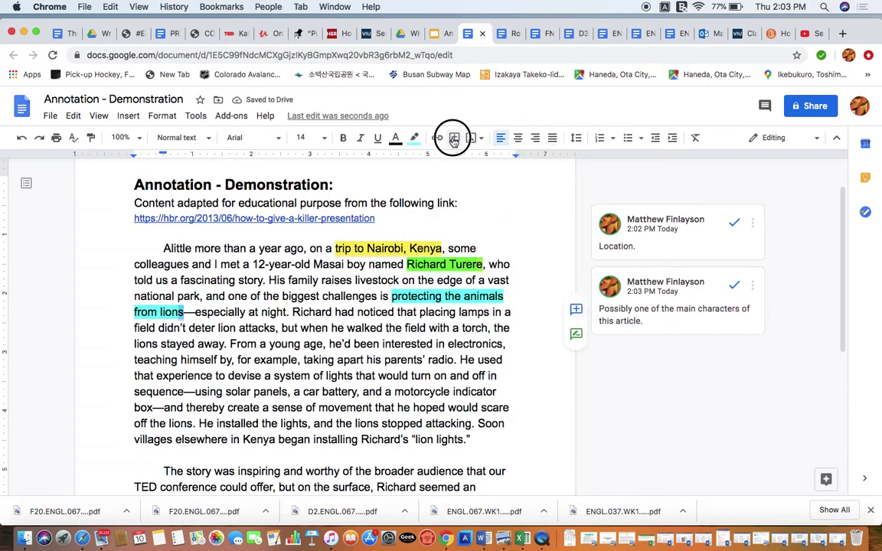
text(Ourpos)
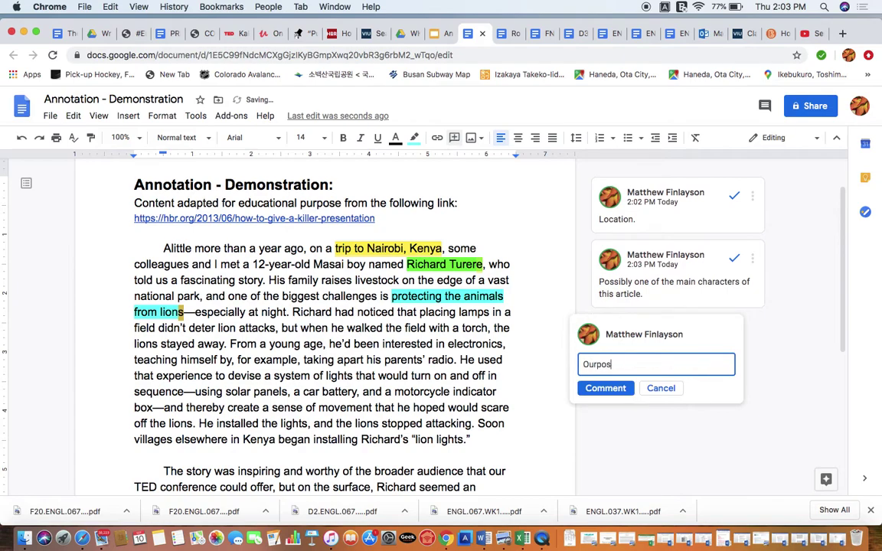
key(BackSpace)
key(BackSpace)
key(BackSpace)
text(Purpose - 2 Pro)
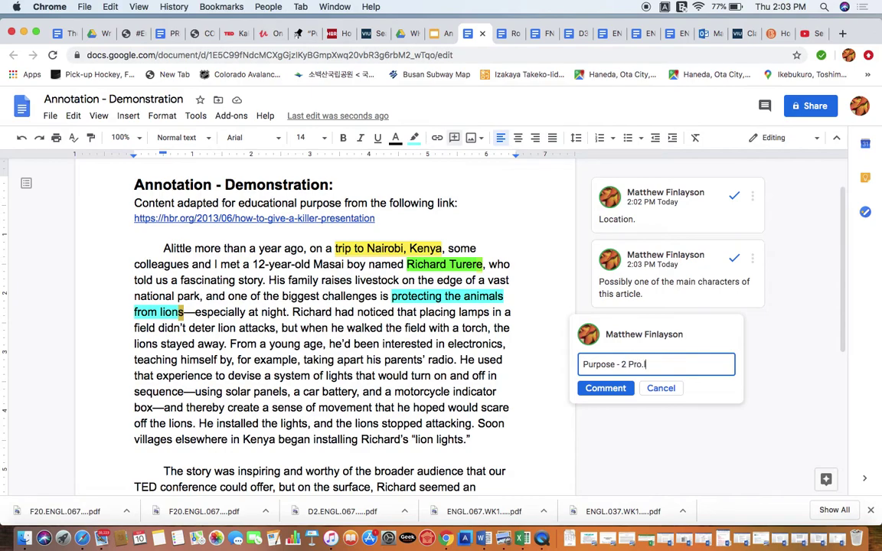
text(.livestck.)
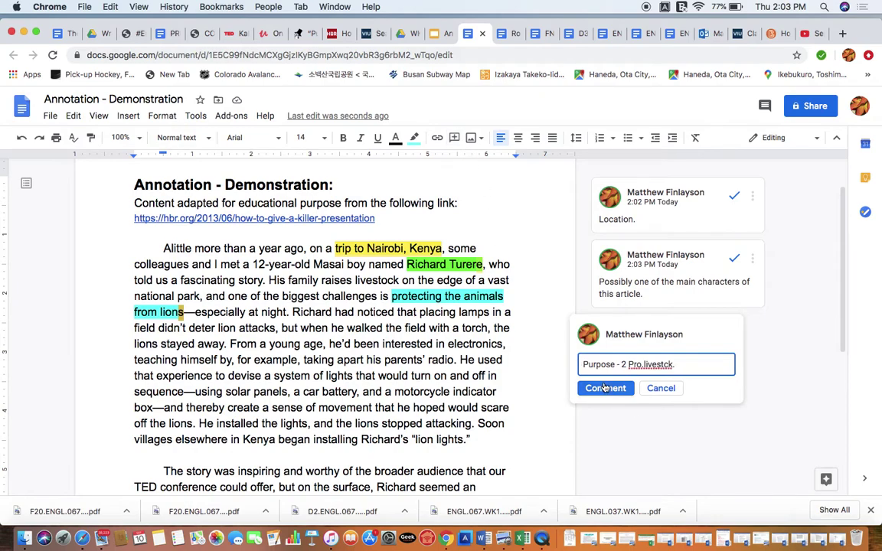
click(605, 389)
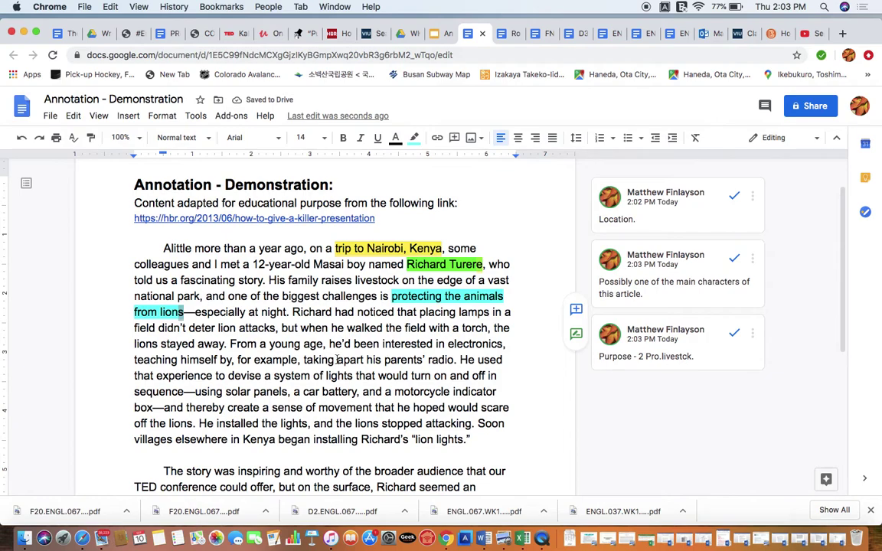
Step: Highlight the word "electronics" in the first paragraph in yellow
scroll(337, 360, down, 1)
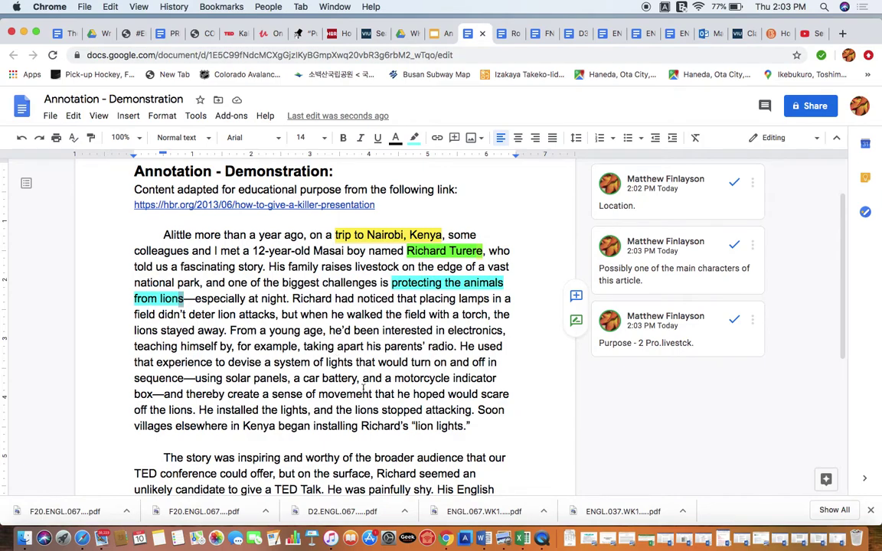
scroll(364, 390, down, 2)
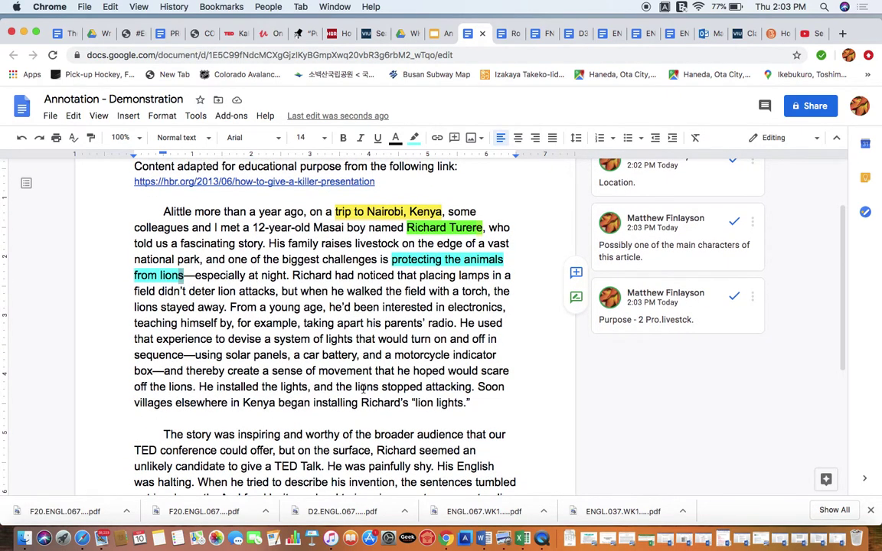
double_click(474, 307)
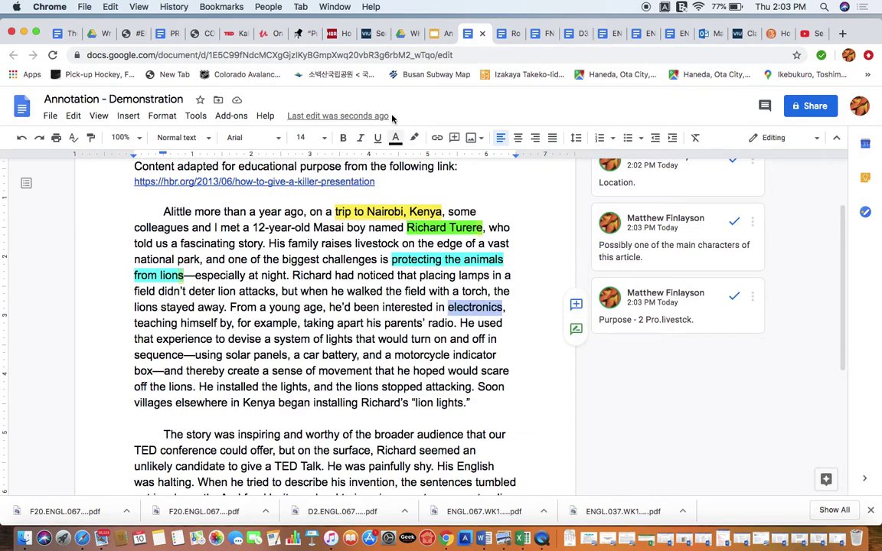
click(412, 138)
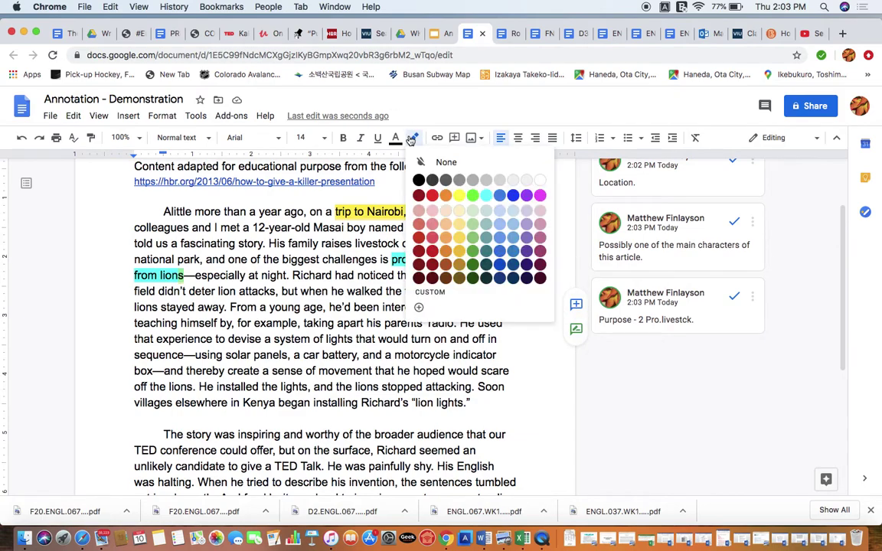
click(460, 195)
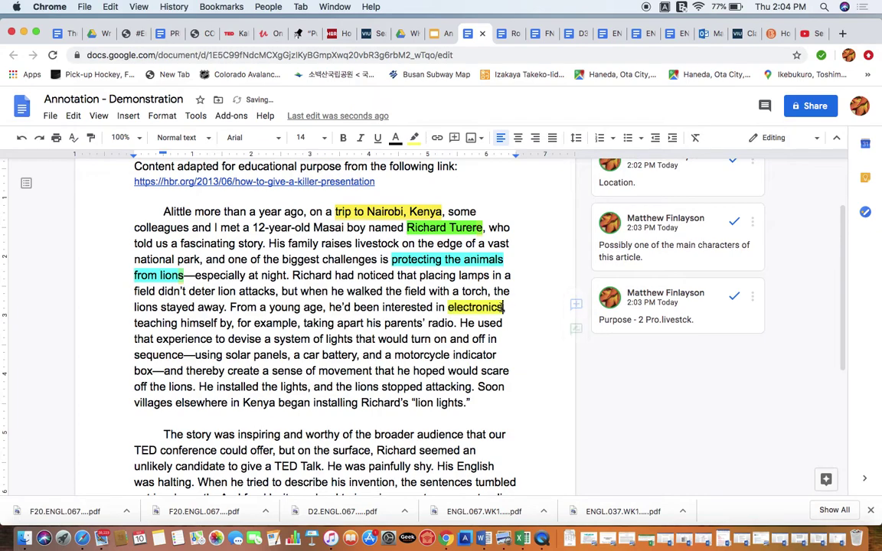
Step: Post the comment "Tech - connection." at the end of the highlighted word "electronics"
click(503, 308)
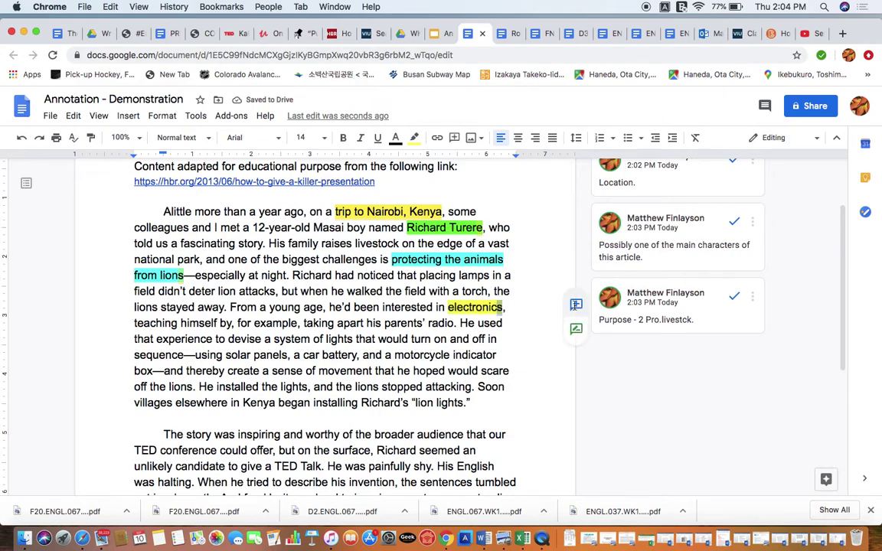
key(super+alt+m)
text(Te)
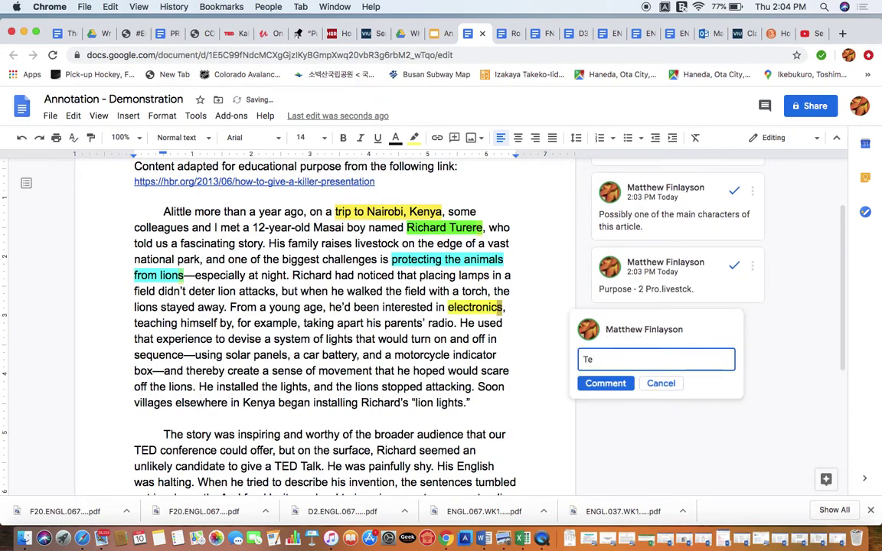
text(fhch - connection.)
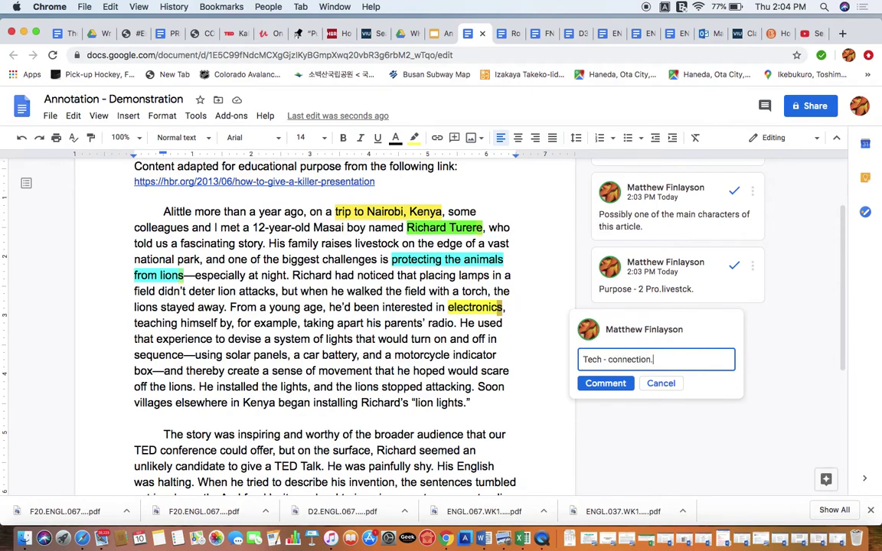
click(605, 383)
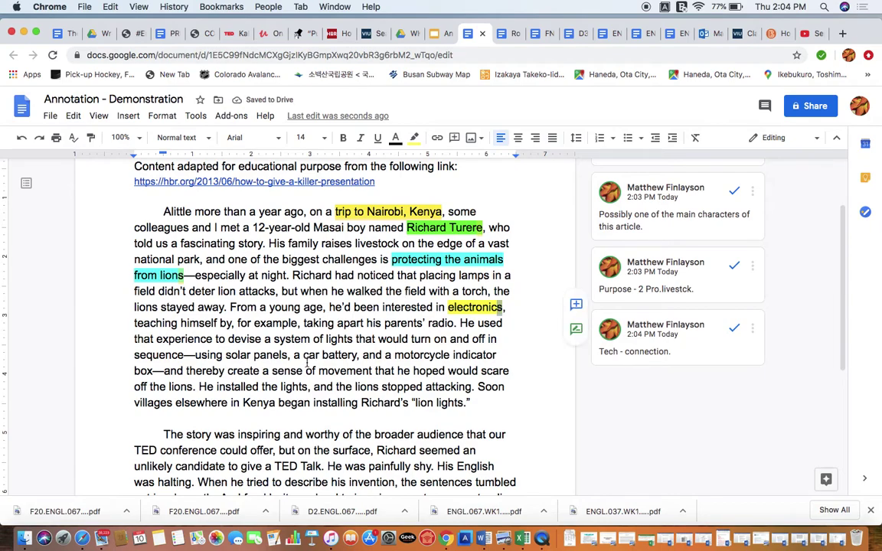
Step: Highlight the phrase "devise a system of lights" in the first paragraph in green
scroll(306, 363, down, 1)
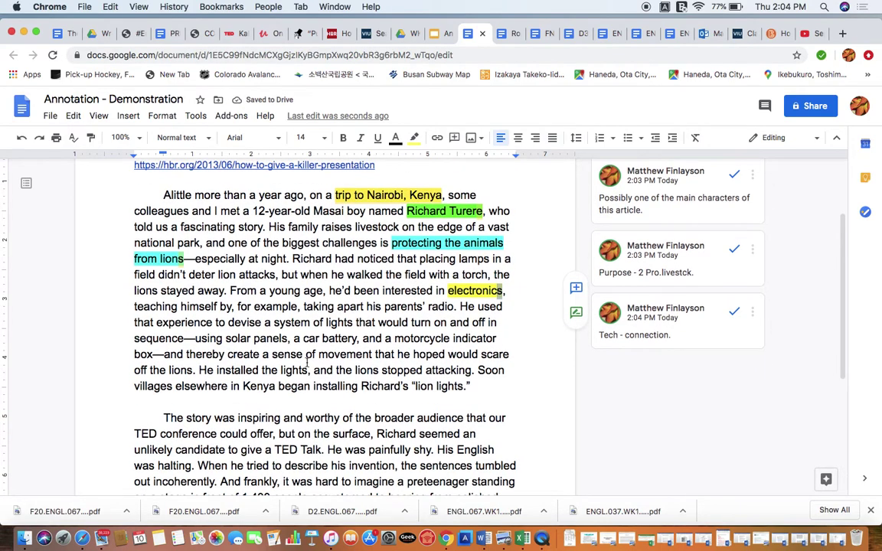
scroll(322, 360, down, 1)
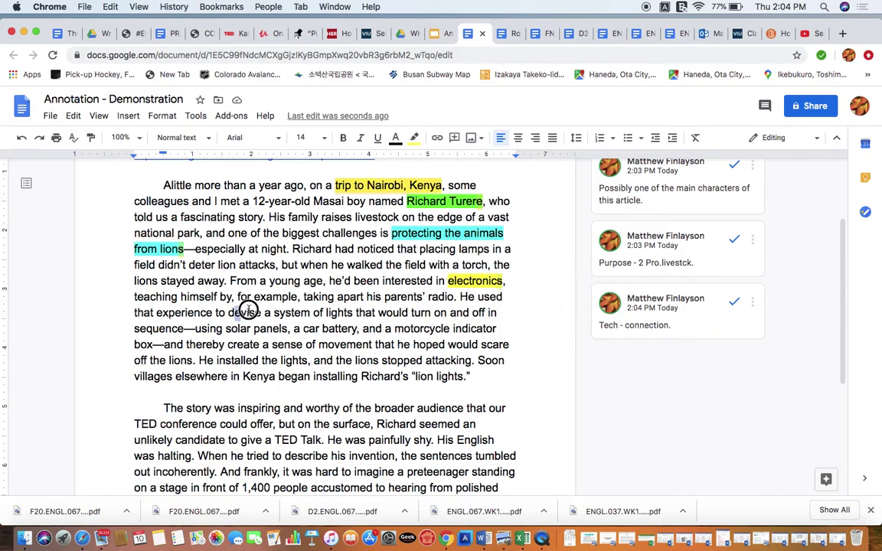
drag(229, 313, 358, 321)
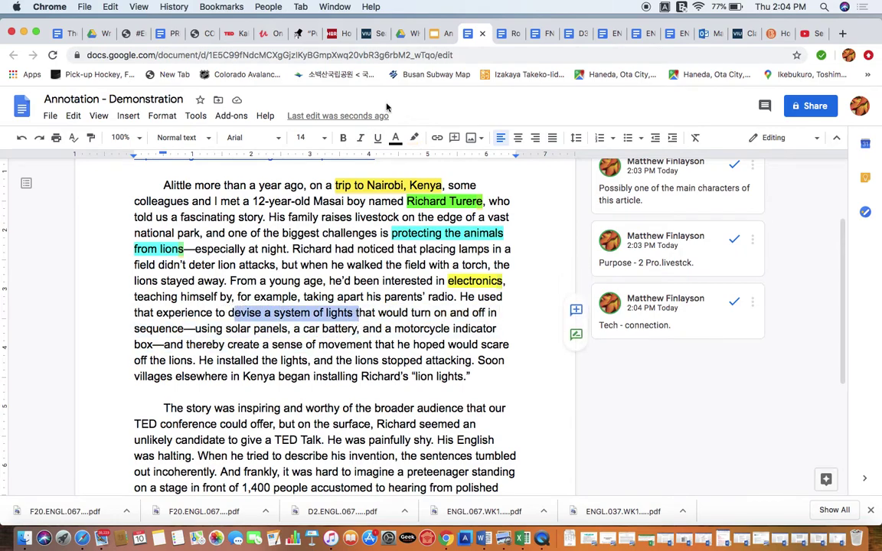
click(414, 137)
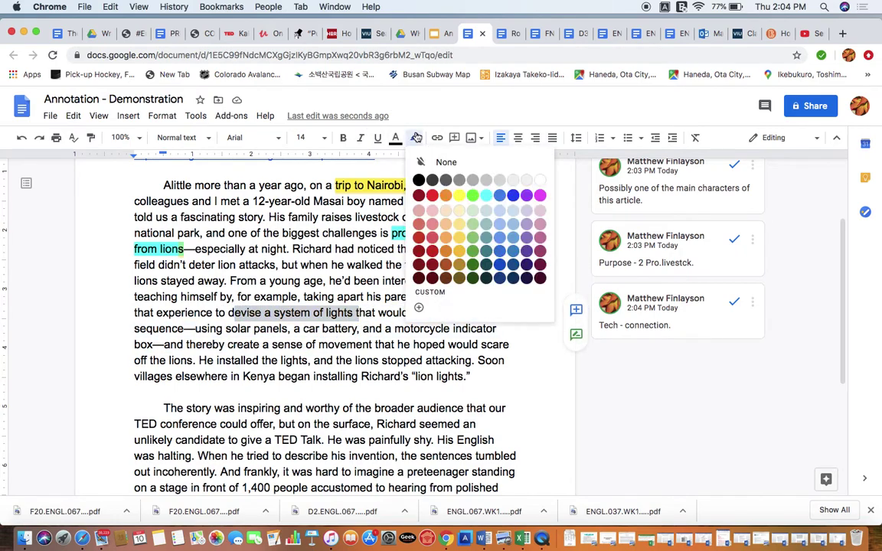
click(474, 196)
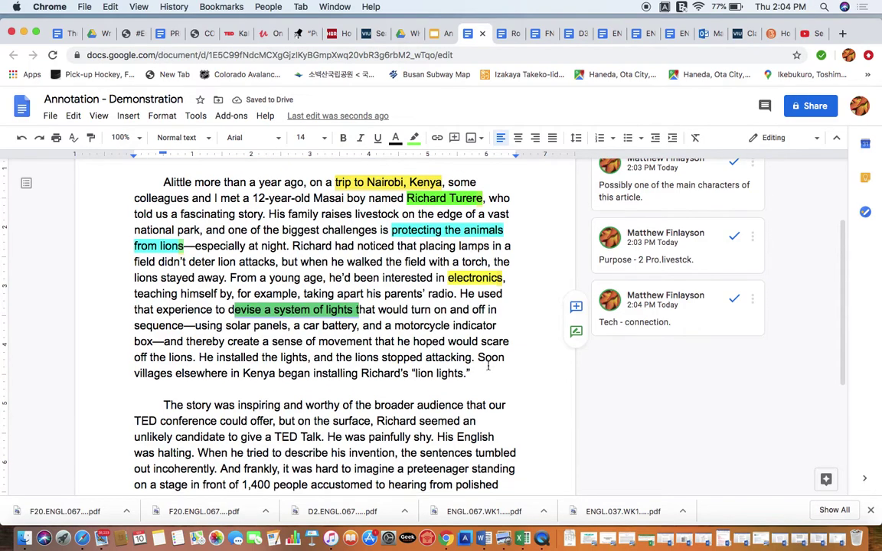
Step: Highlight the phrase "solar panels, a car battery, and a motorcycle indicator box" in green
scroll(289, 300, down, 1)
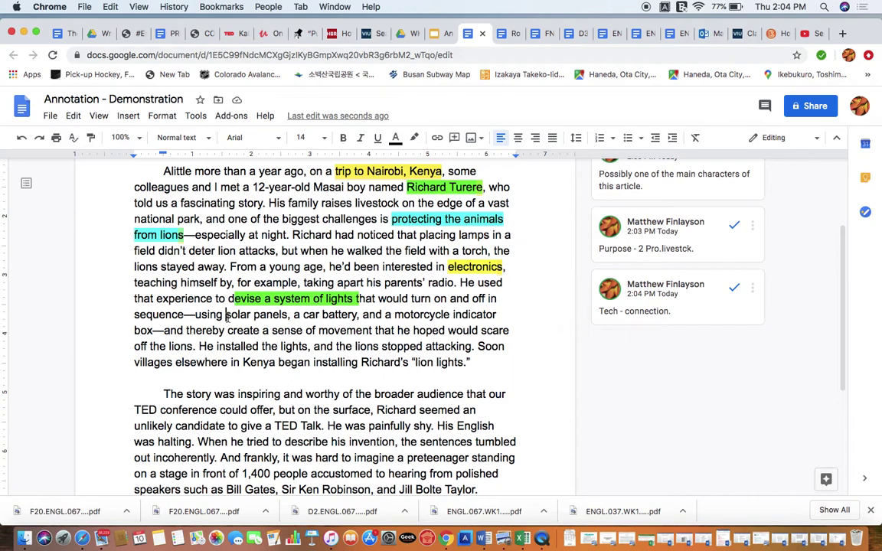
drag(227, 316, 155, 331)
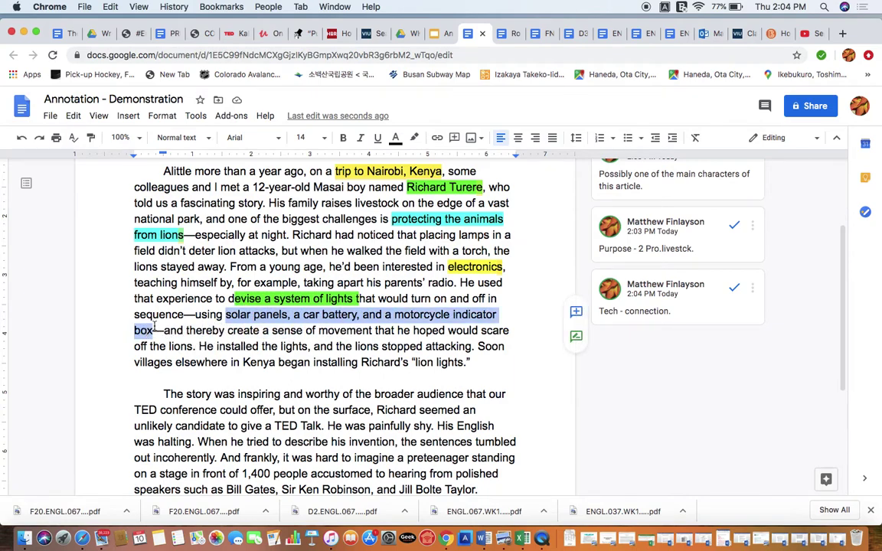
click(415, 139)
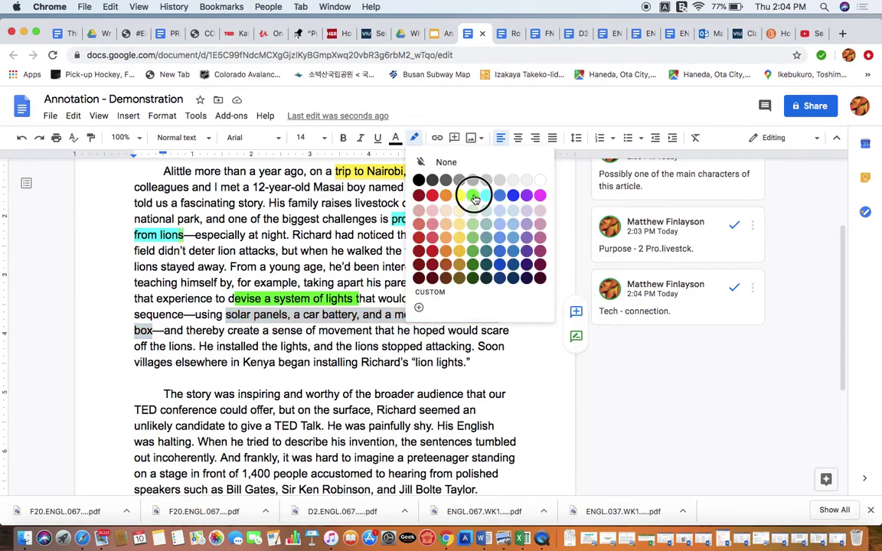
click(471, 191)
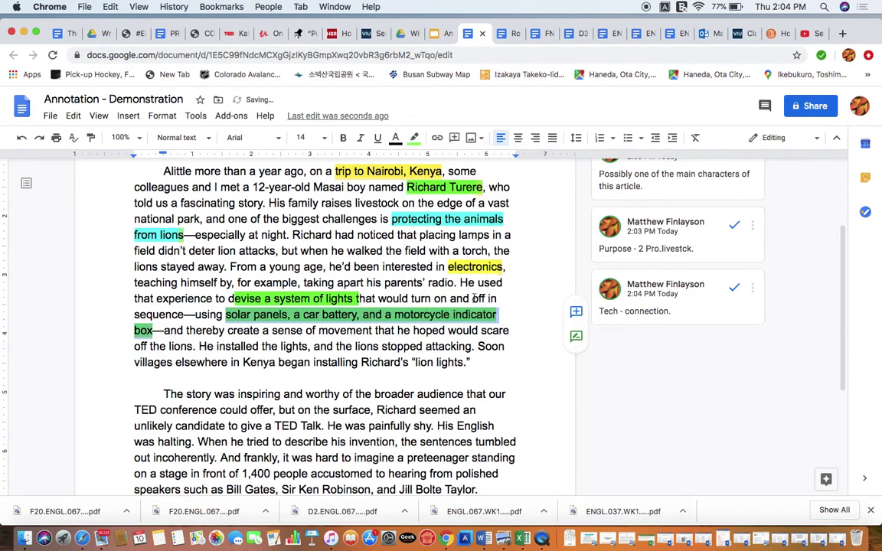
Step: Post the comment "Innovation." on the green phrase about the solar panels, car battery and indicator box
click(576, 311)
text(Inn)
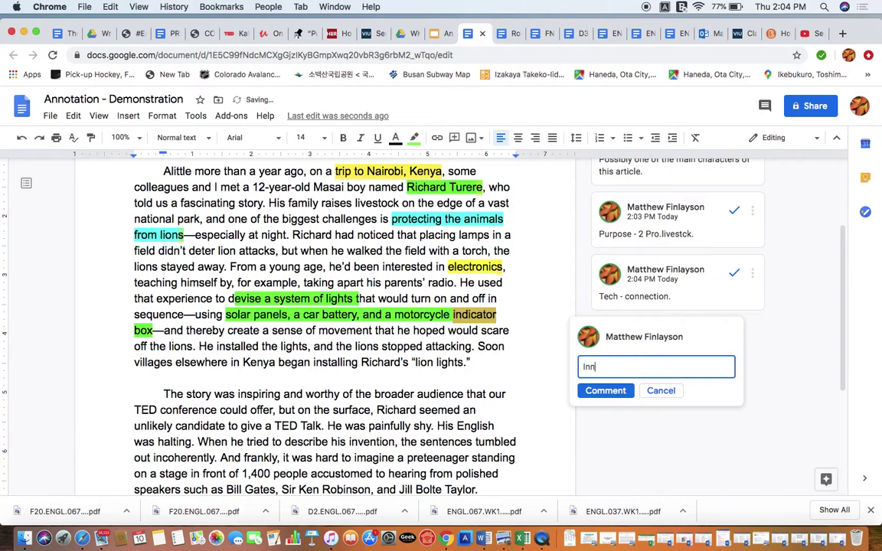
text(ovation)
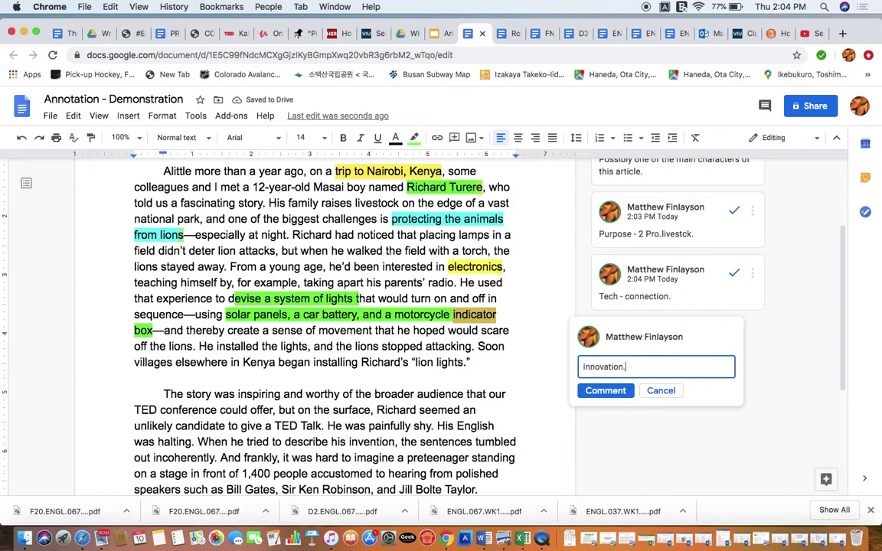
text(.)
click(605, 390)
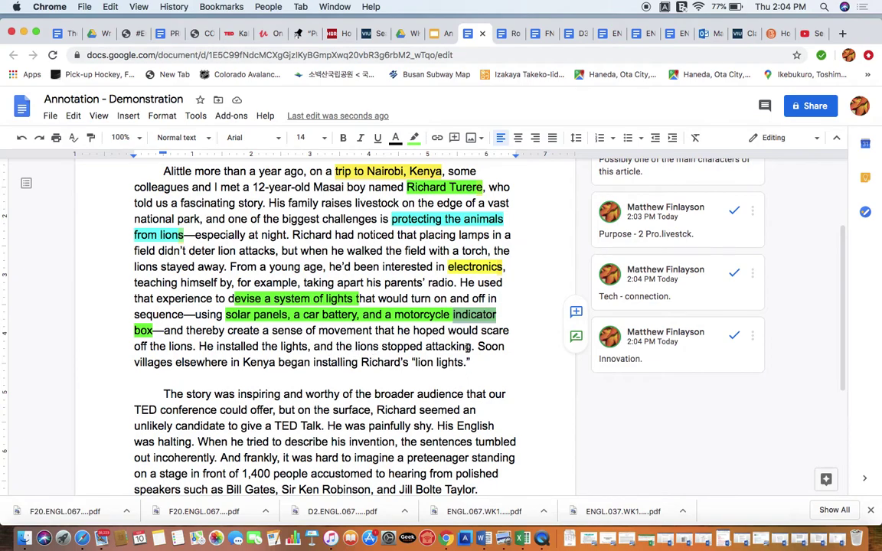
Step: Highlight the sentence "He installed the lights, and the lions stopped attacking" in cyan
drag(470, 342, 199, 351)
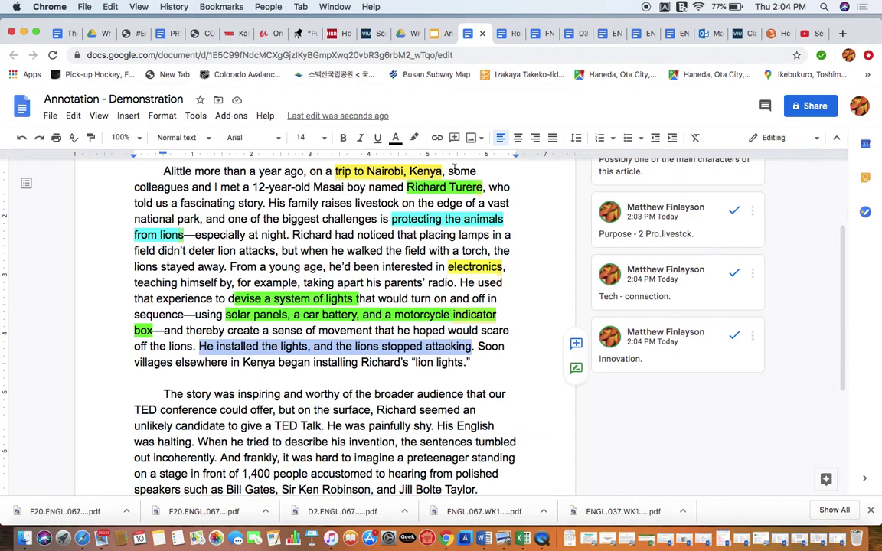
click(414, 137)
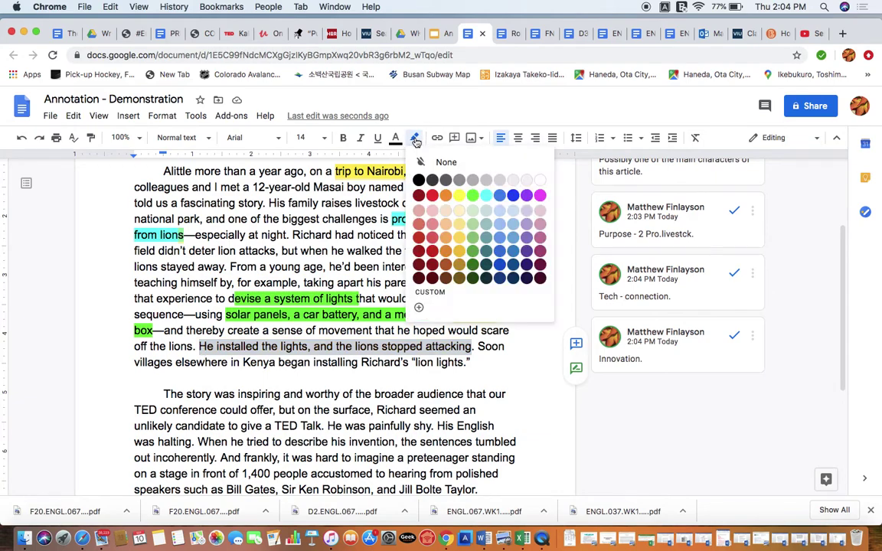
click(487, 196)
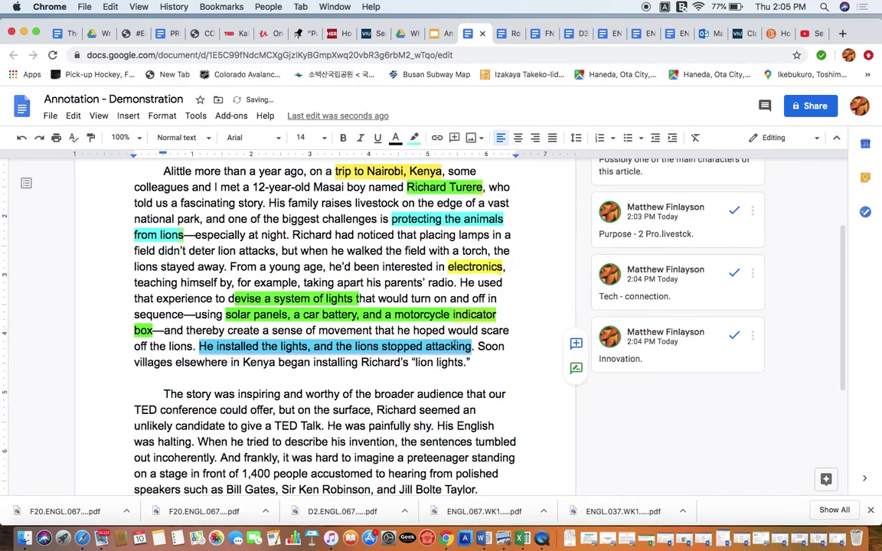
Step: Post the comment "We see a storyline dev." on the cyan sentence about installing the lights
click(576, 343)
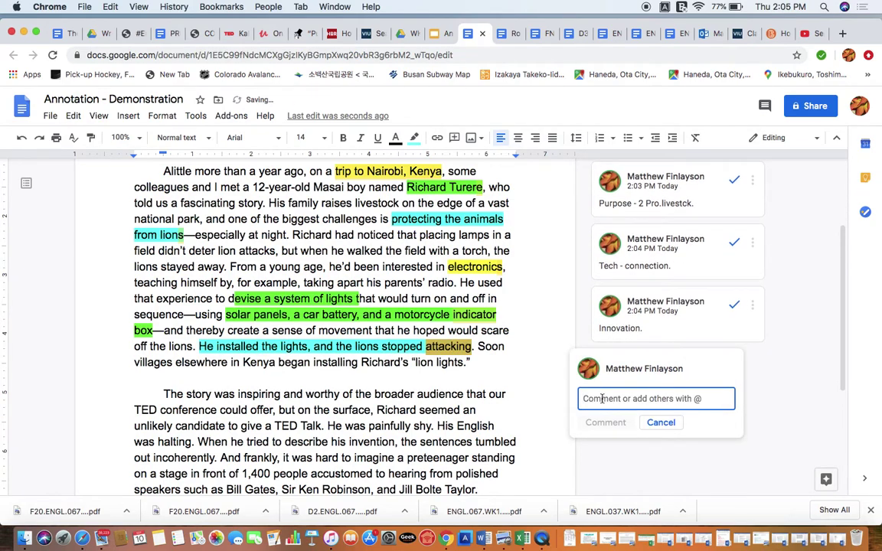
text(We see a story)
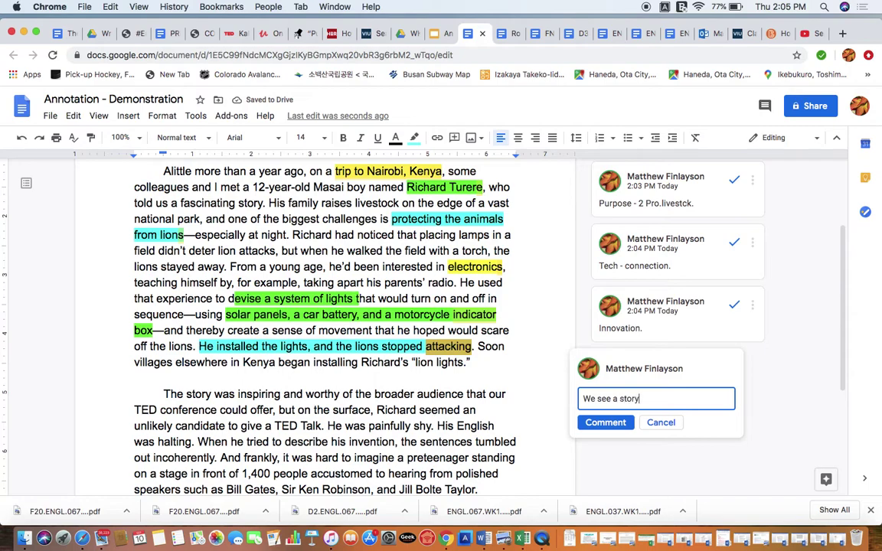
text(line dev.)
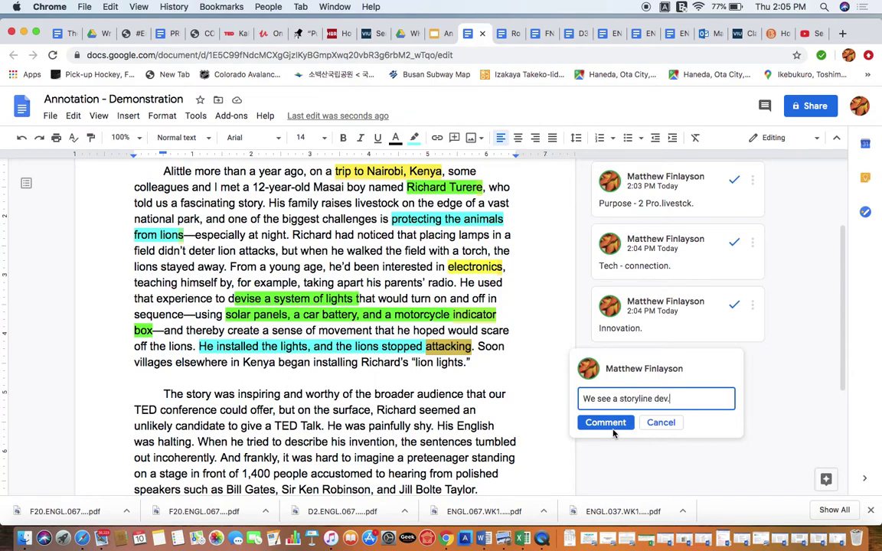
key(super+Return)
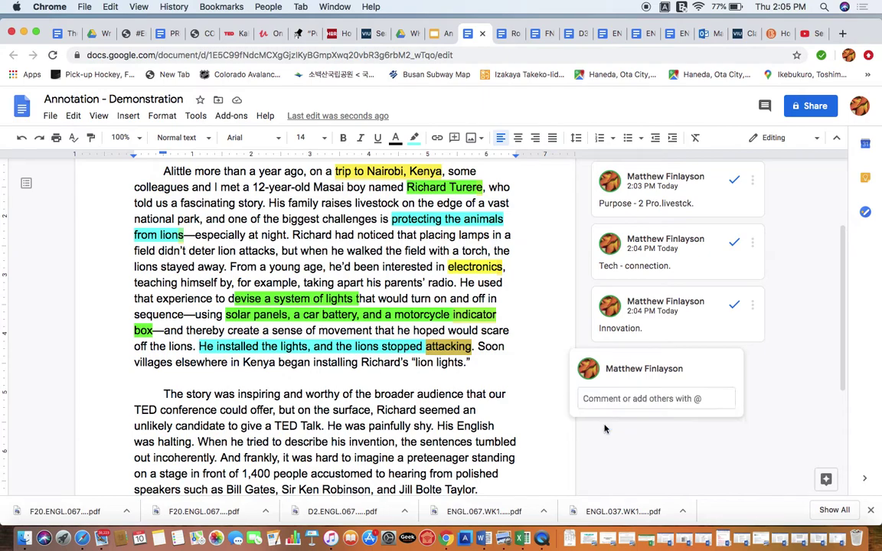
Step: Highlight the boy's name and "lion lights." at the end of the first paragraph in magenta
scroll(324, 370, down, 1)
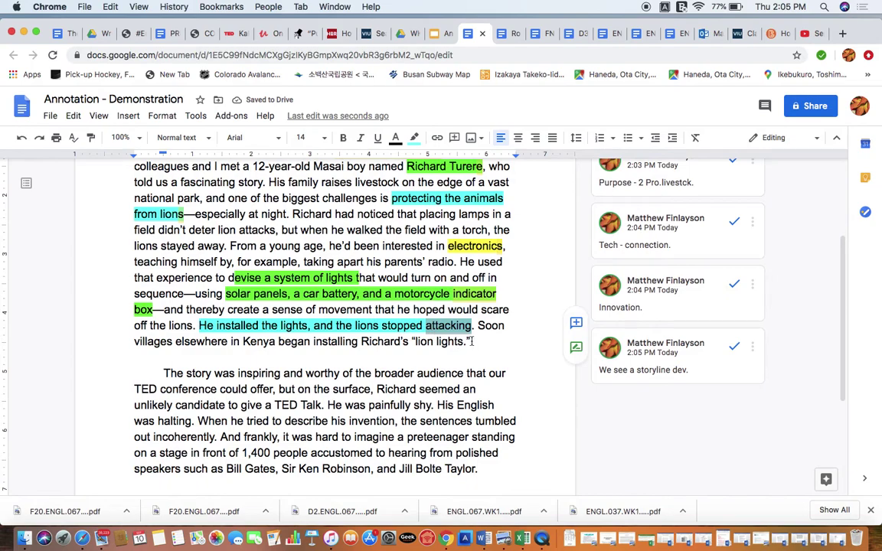
drag(472, 341, 358, 340)
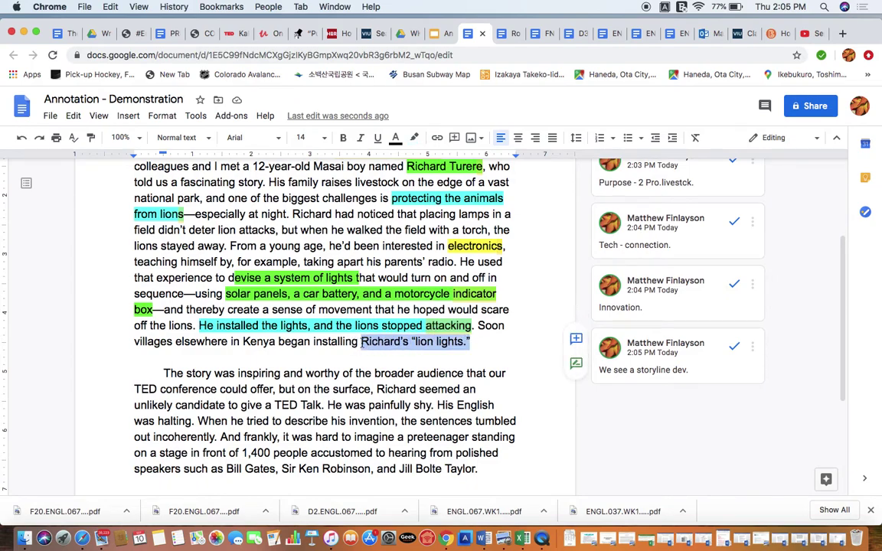
click(415, 137)
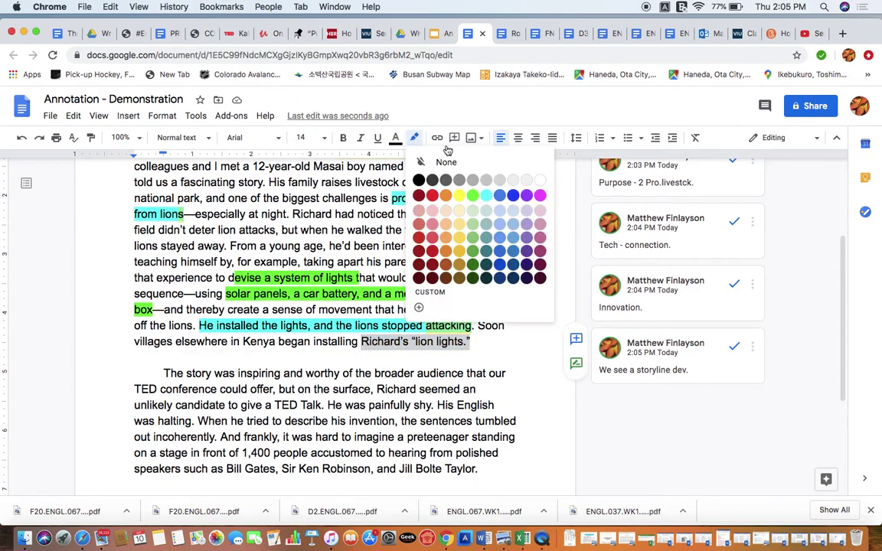
click(541, 190)
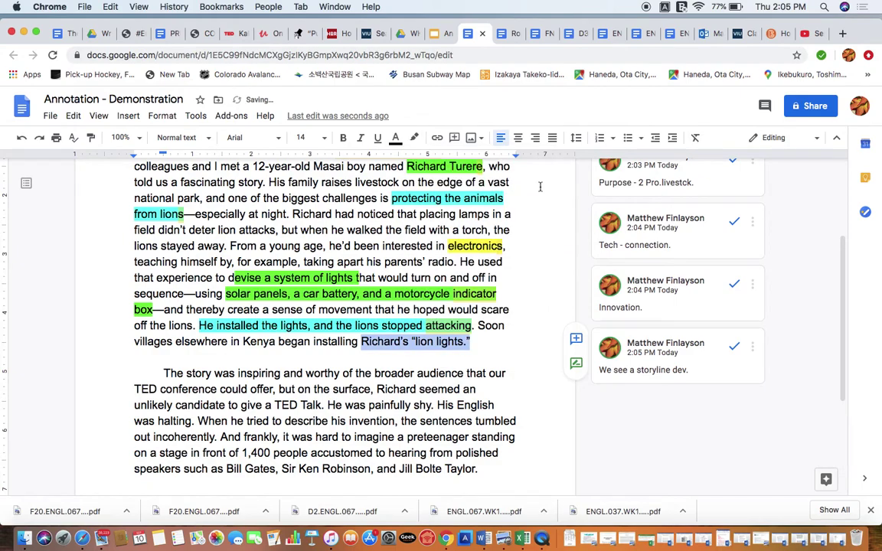
click(415, 140)
click(540, 193)
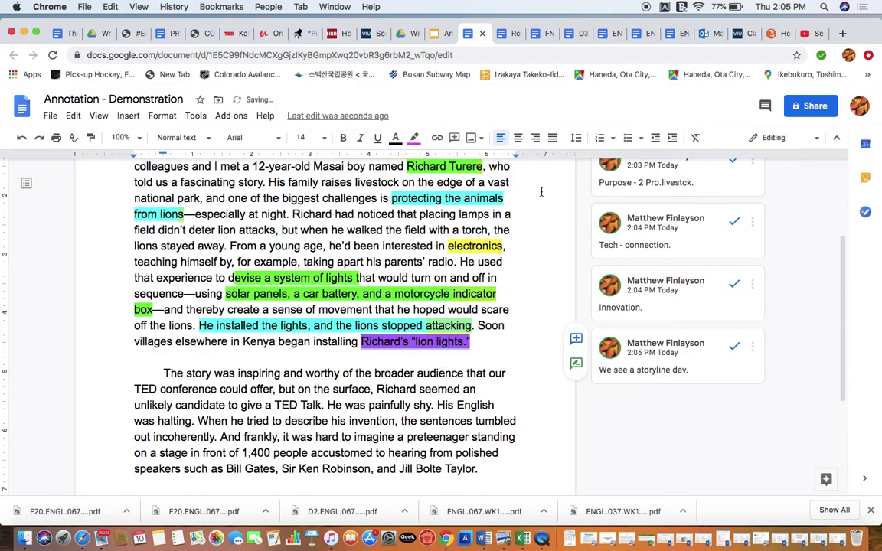
click(484, 331)
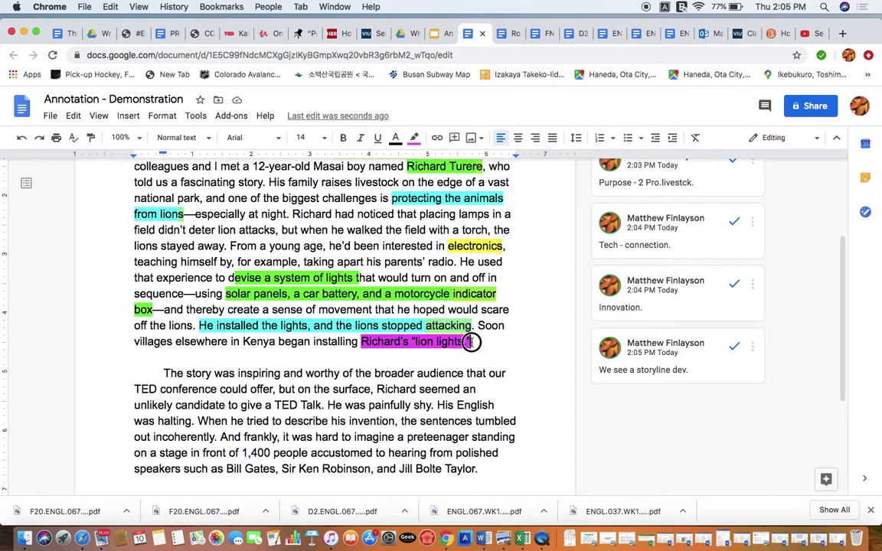
Step: Post the comment "A good hook; creates interest." at the end of the magenta "lion lights" phrase
drag(472, 342, 457, 343)
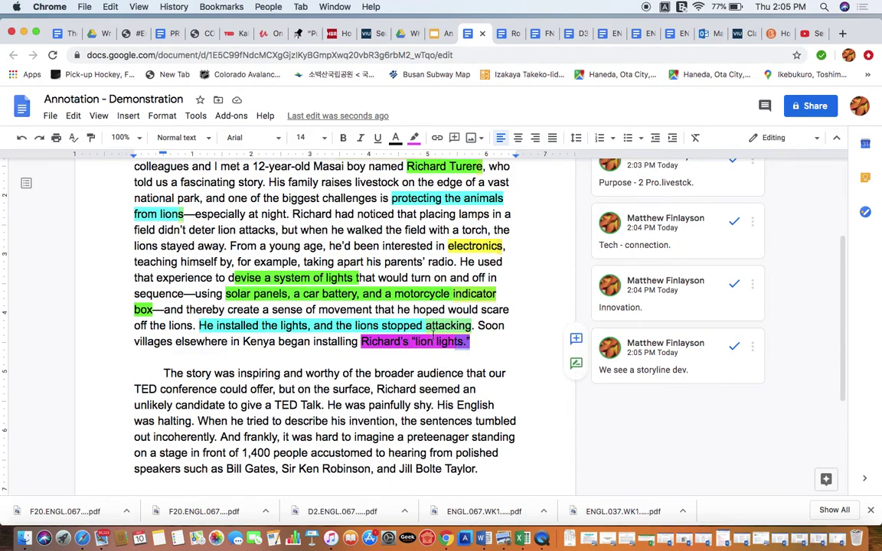
click(576, 339)
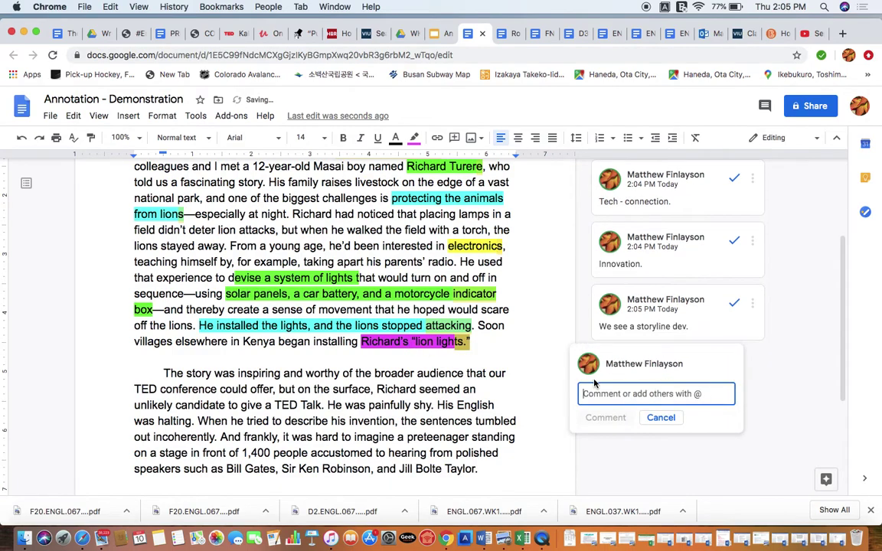
text(A good hook;)
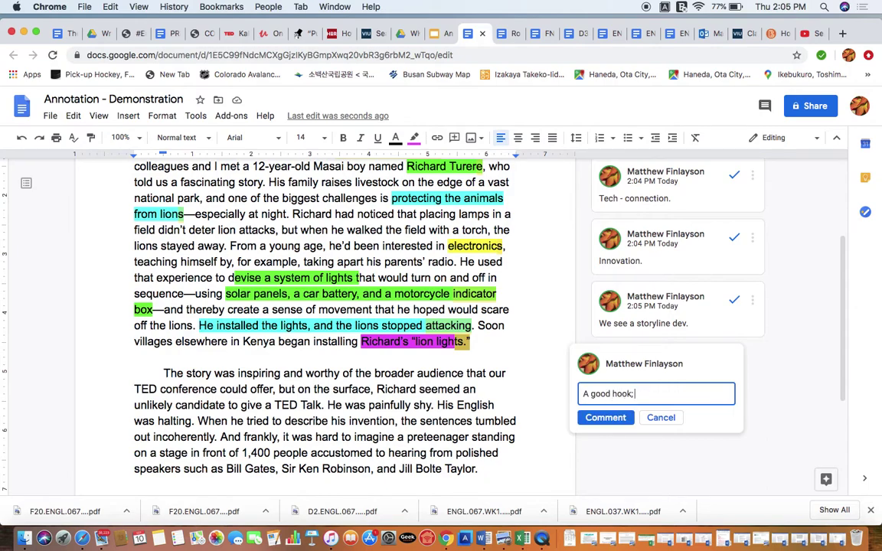
text(creates interest.)
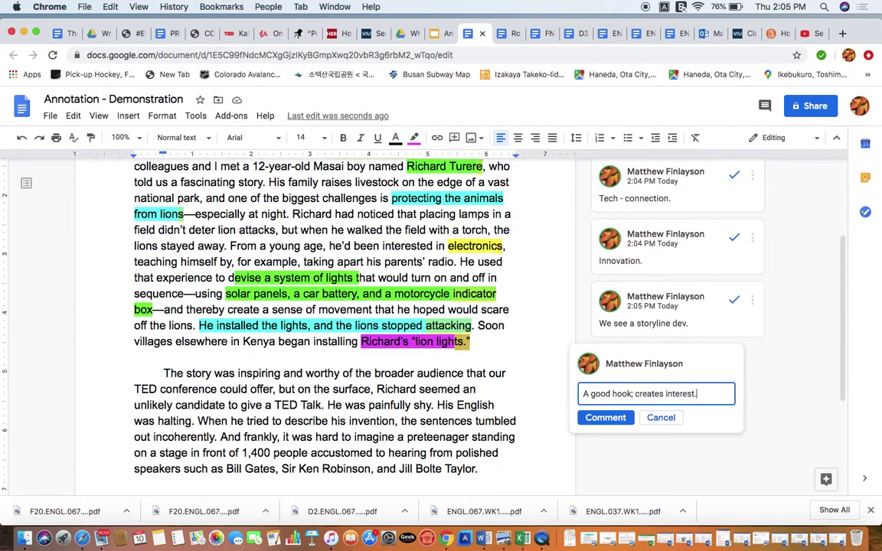
click(609, 417)
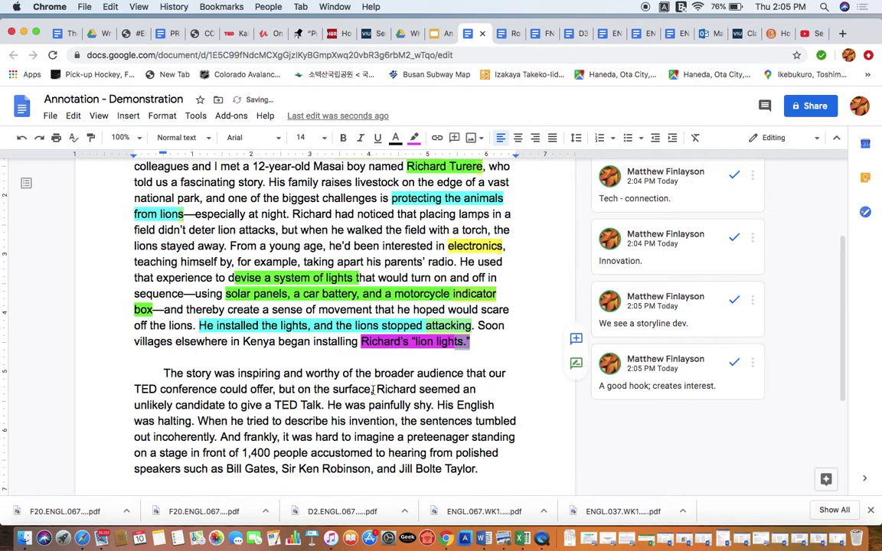
scroll(373, 391, down, 3)
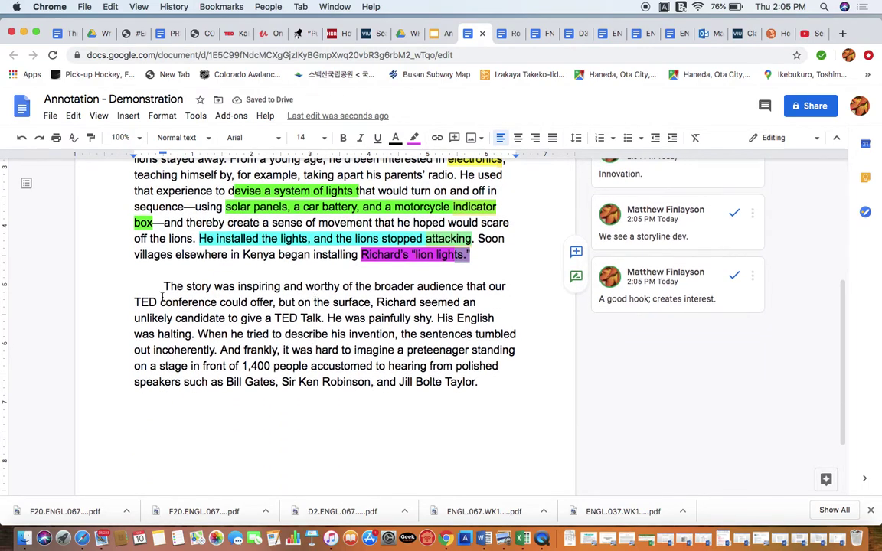
Step: Highlight "TED conference" in the second paragraph in yellow
drag(132, 302, 216, 302)
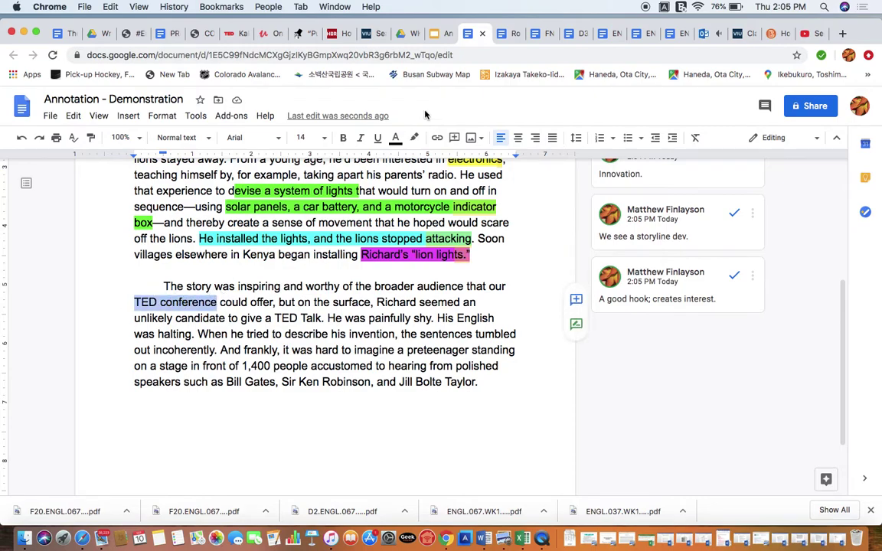
click(414, 138)
click(463, 196)
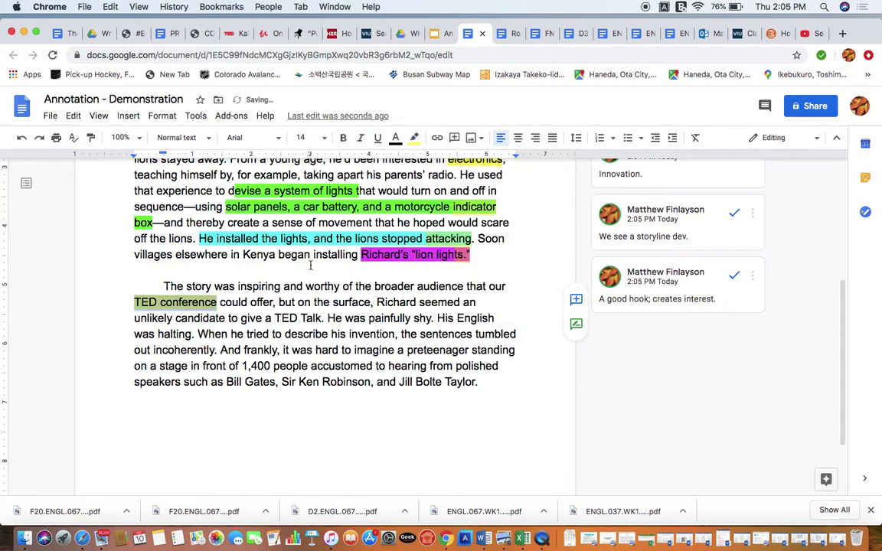
Step: Post the comment "Setting connection." at the end of the yellow "TED conference" phrase
click(218, 302)
drag(218, 302, 208, 301)
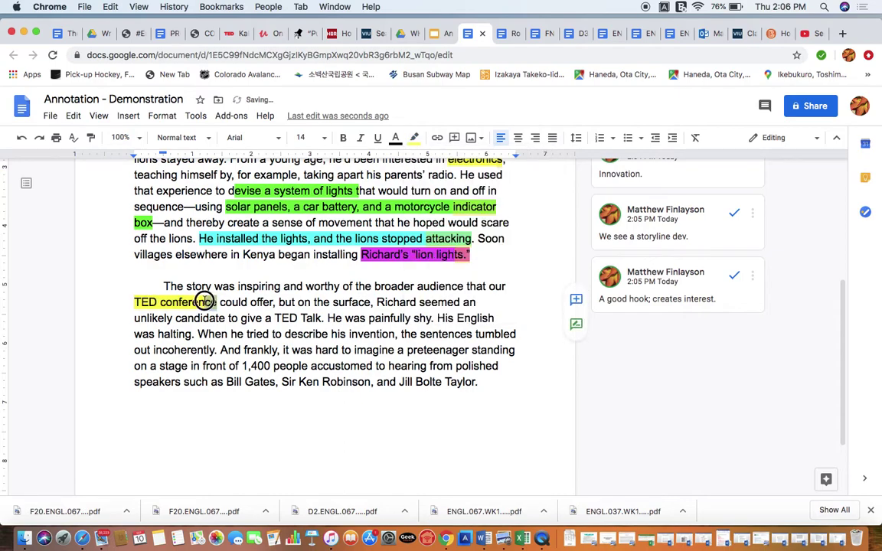
click(577, 298)
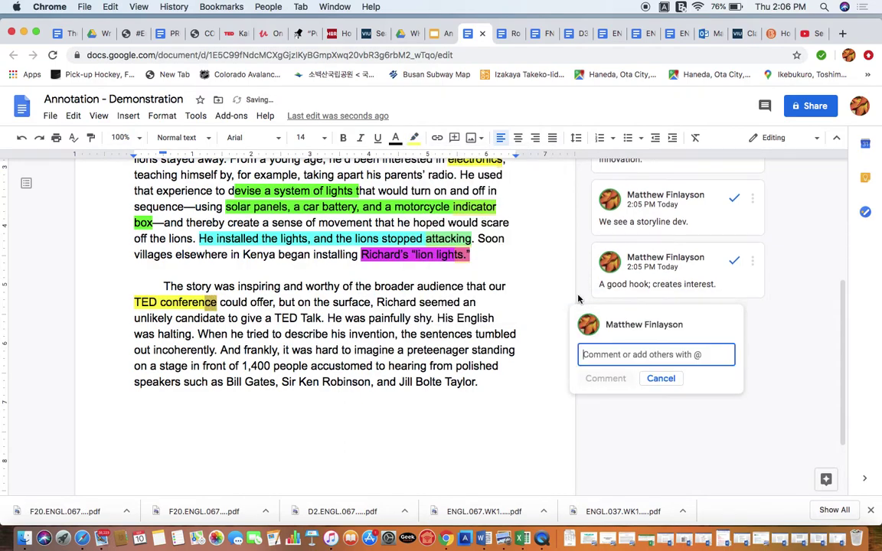
text(Setting)
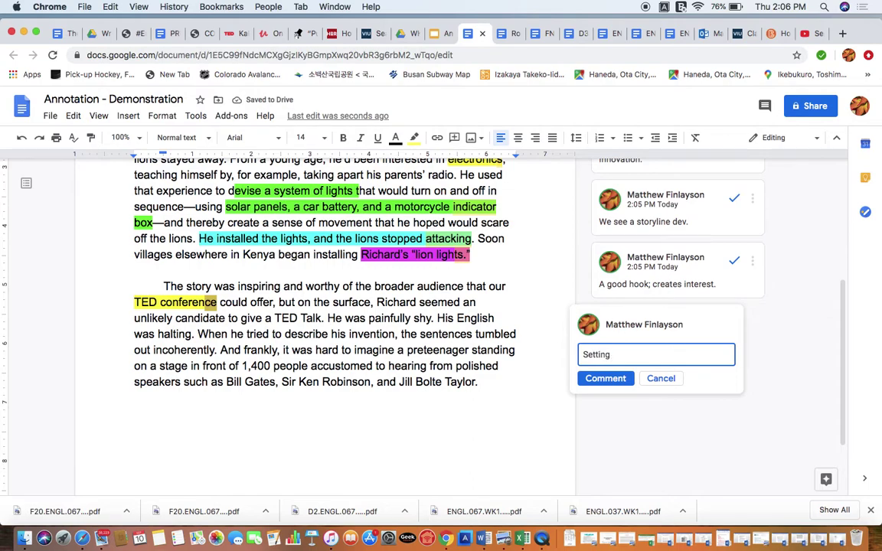
text( connection.)
click(615, 379)
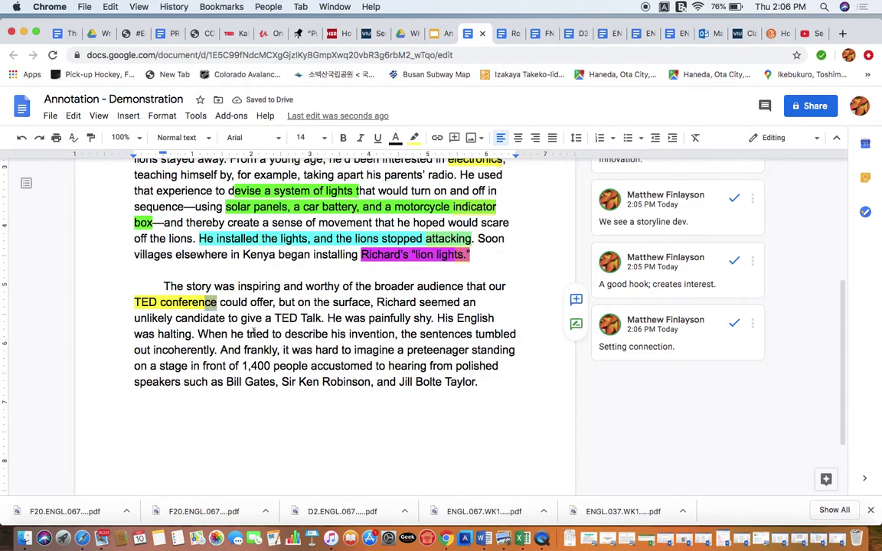
Step: Highlight "unlikely candidate" in the second paragraph in green
drag(133, 318, 225, 317)
click(414, 138)
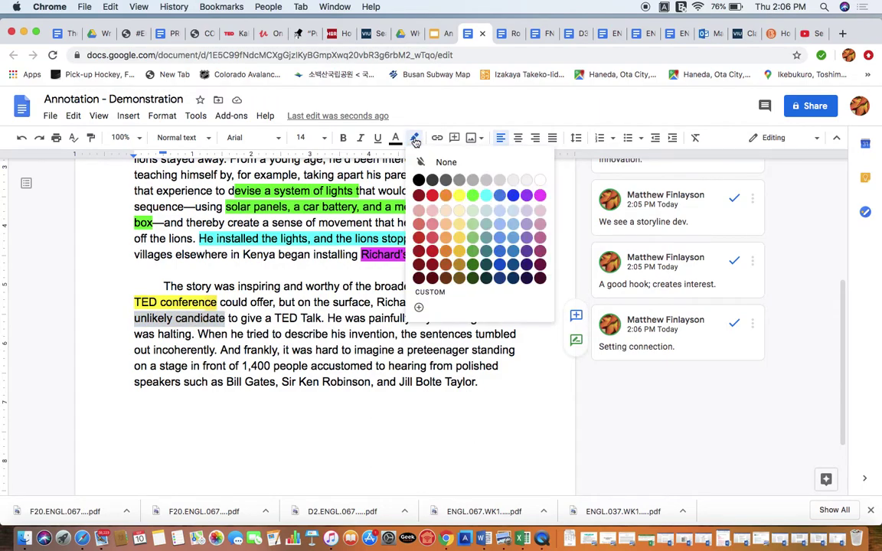
click(475, 195)
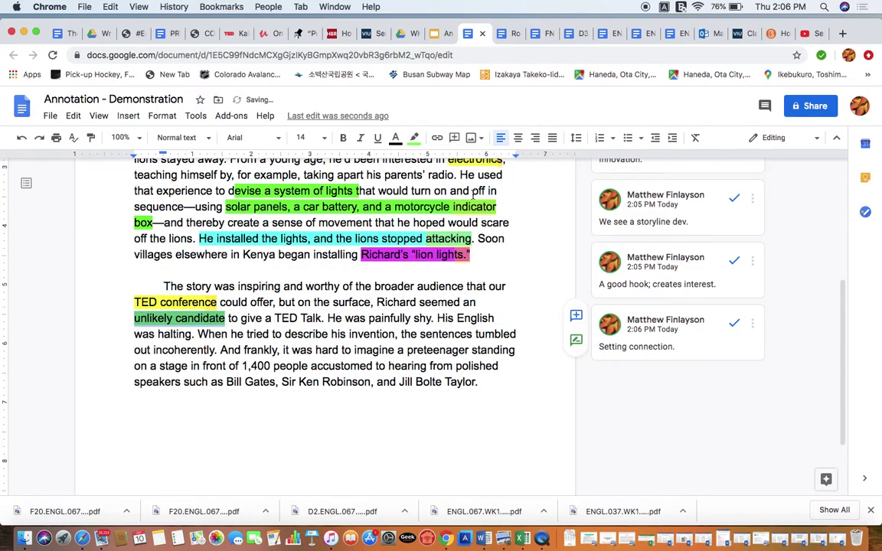
Step: Post the comment "Connects.2.Core.theme!" at the end of the green "unlikely candidate" phrase
click(228, 317)
drag(226, 317, 201, 318)
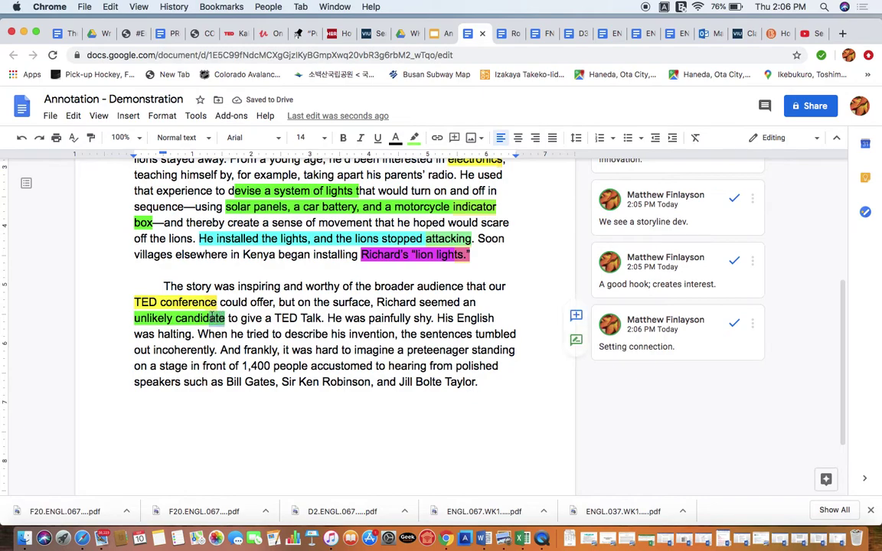
click(453, 138)
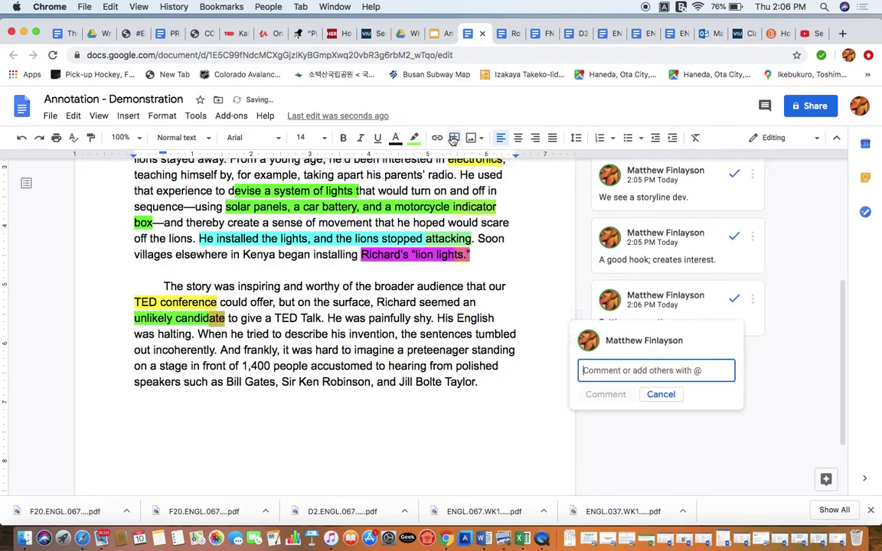
text(Cin)
key(BackSpace)
key(BackSpace)
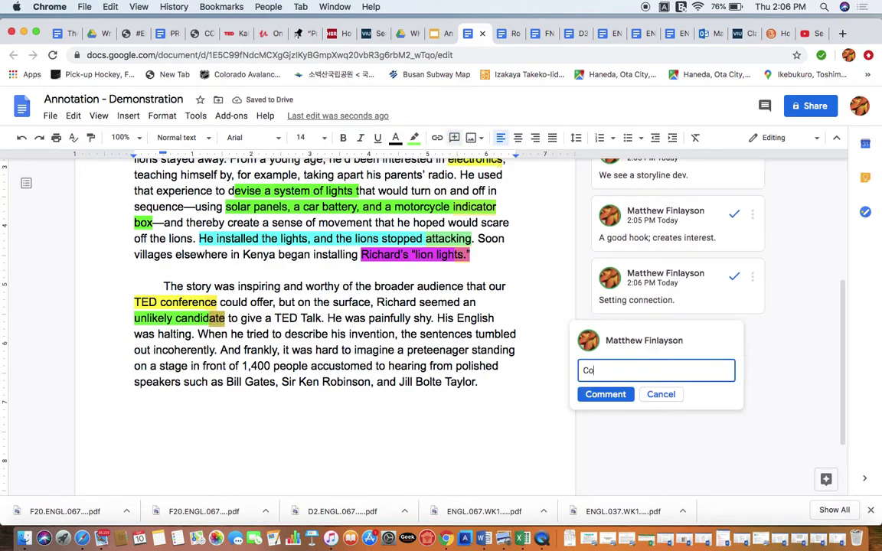
text(onnects.2.)
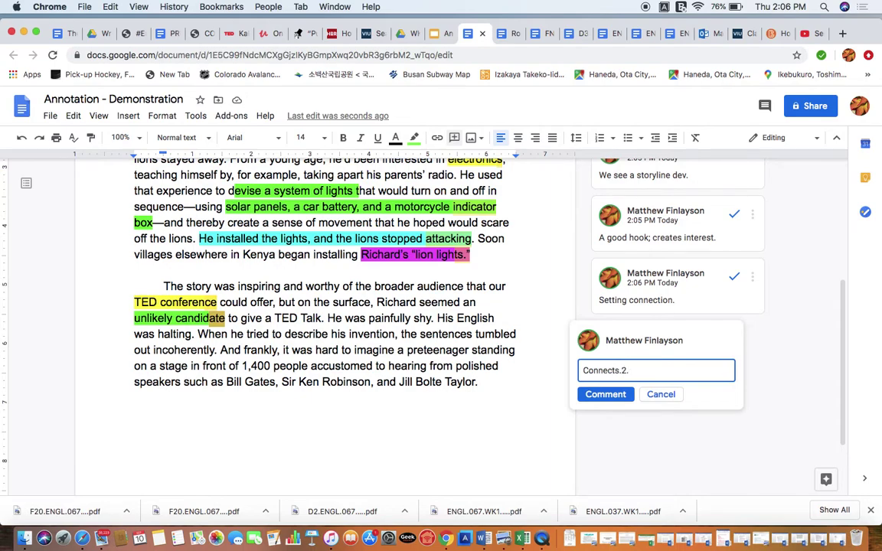
text(Coire)
text(.theem)
text(e)
text(!)
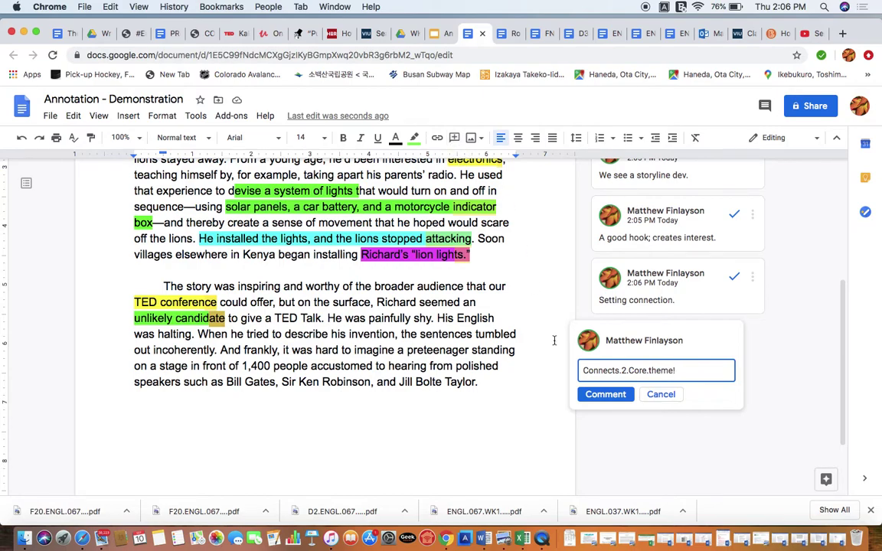
click(605, 394)
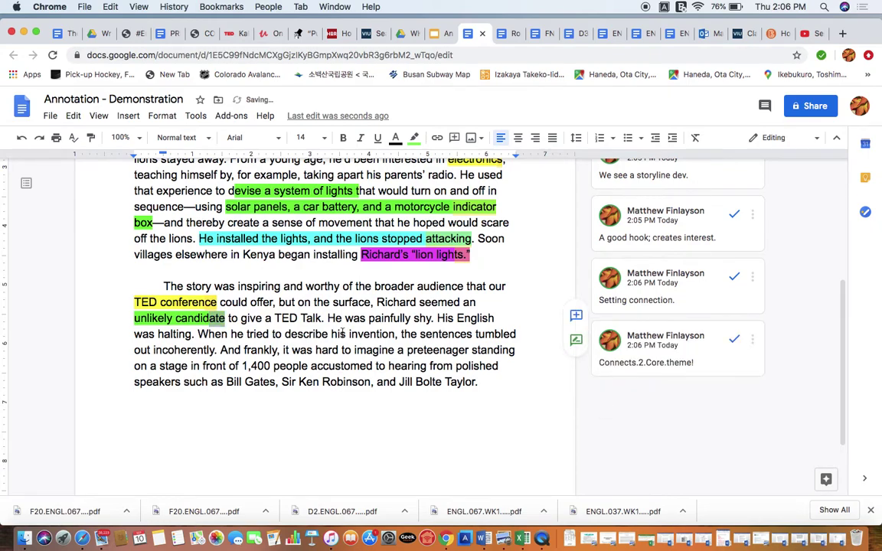
Step: Highlight "sentences tumbled out incoherently" in the second paragraph in cyan
scroll(343, 331, down, 1)
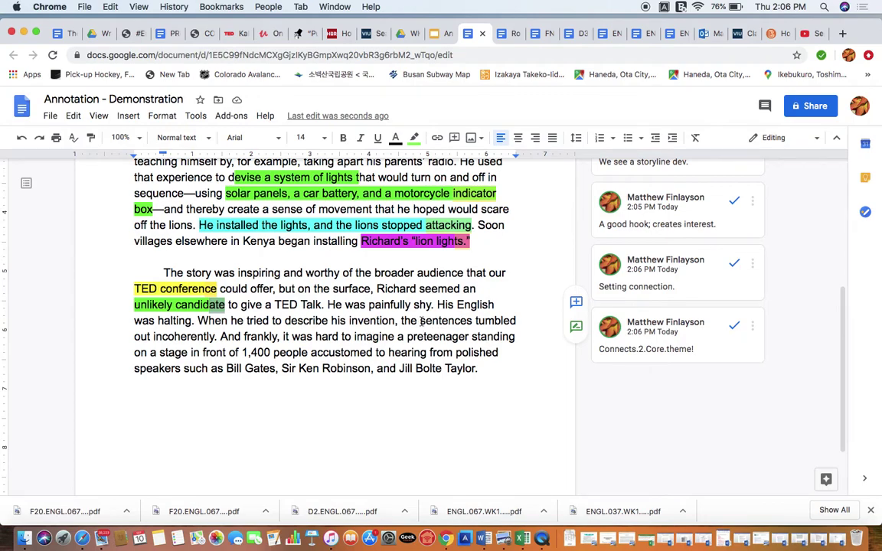
drag(420, 321, 215, 338)
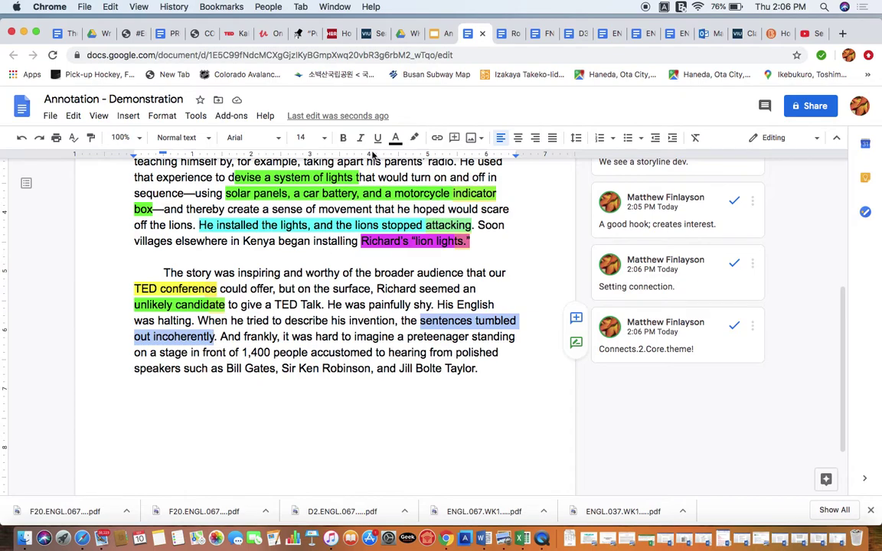
click(414, 137)
click(488, 195)
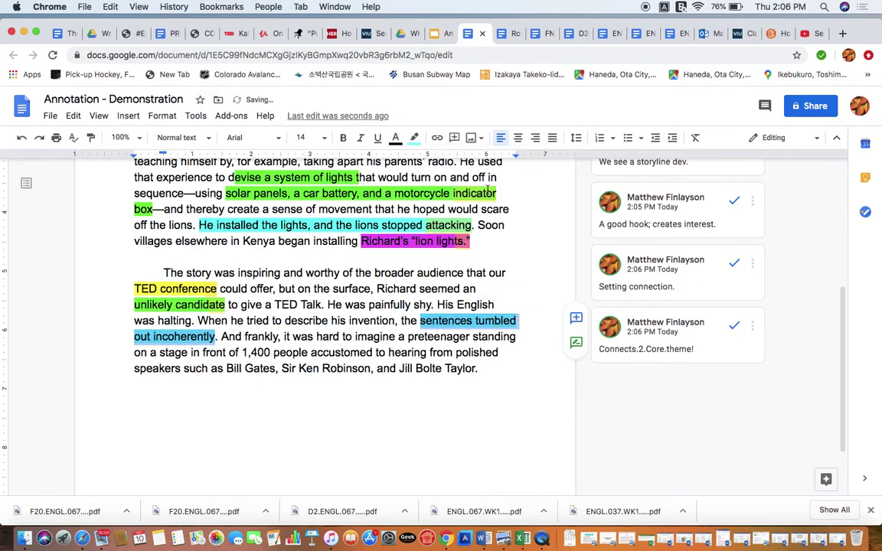
Step: Post the comment "Behv.2.avoid." on the phrase "sentences tumbled out incoherently"
click(576, 319)
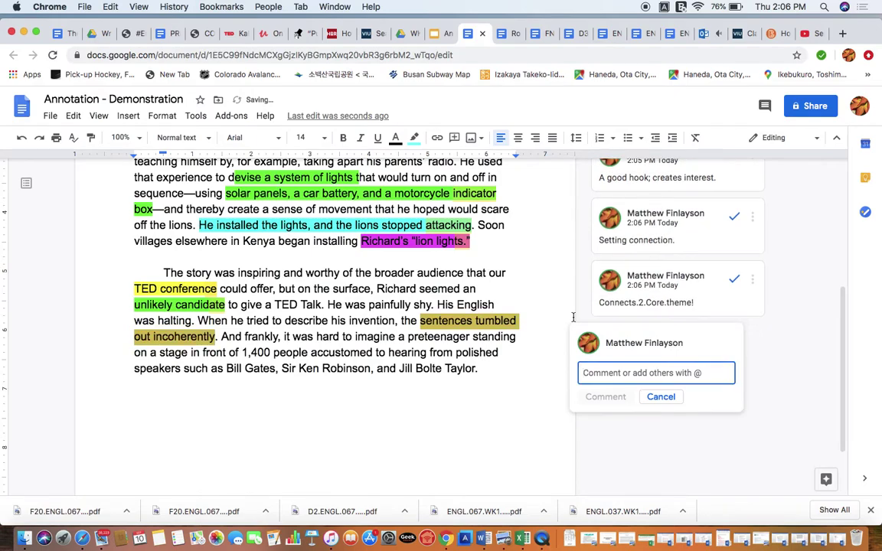
text(Behv.)
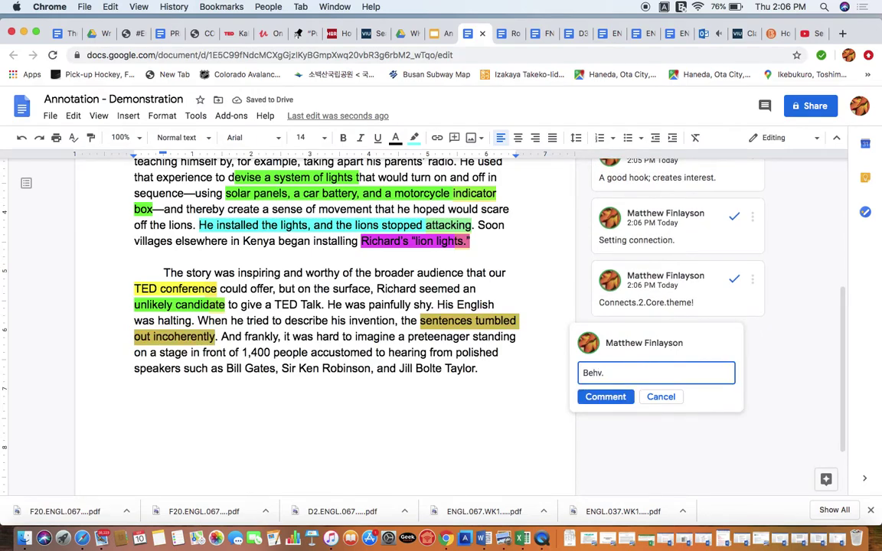
text(2.avoid.)
click(605, 397)
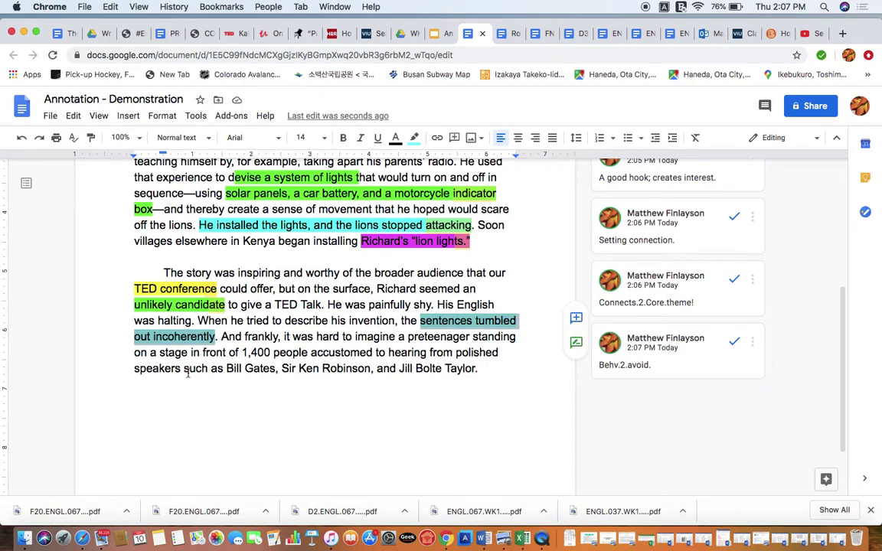
Step: Highlight the list of polished speakers' names at the end of the second paragraph in yellow
drag(229, 369, 486, 361)
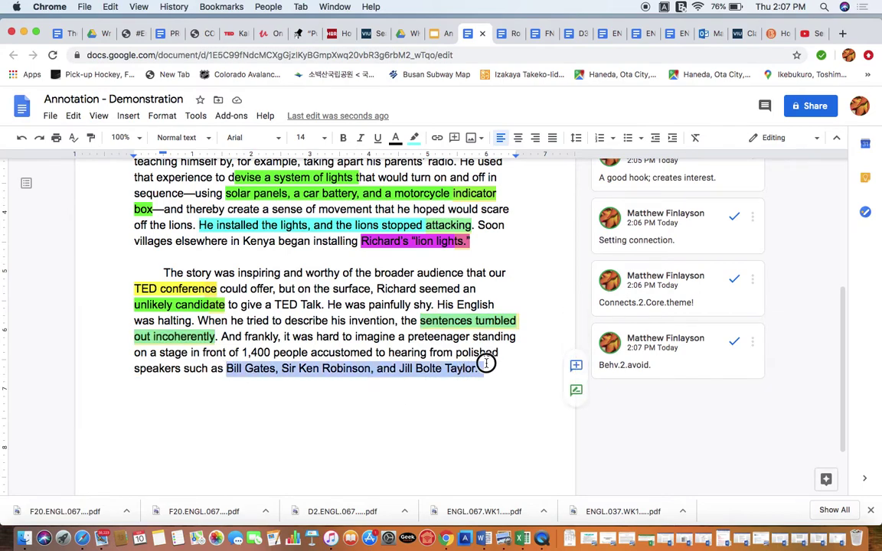
click(415, 140)
click(409, 176)
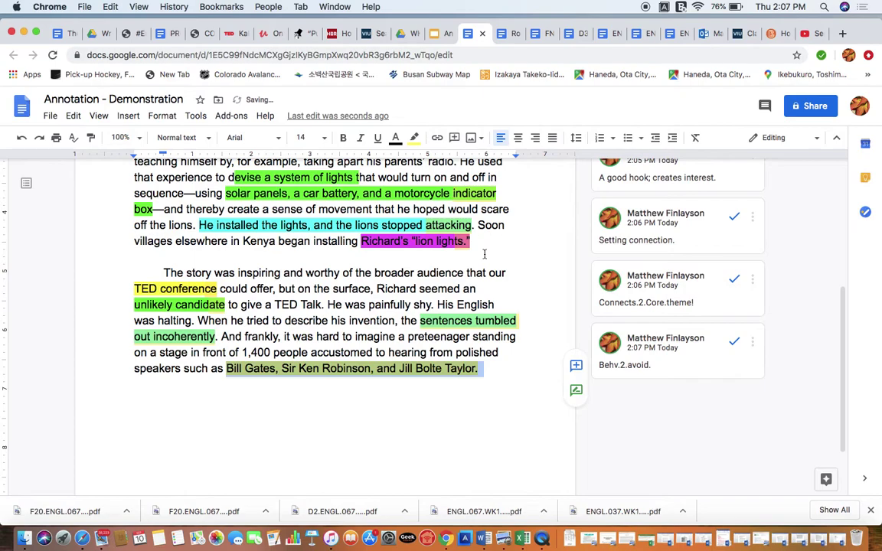
Step: Post the comment "Successfull.Speakers." on the yellow list of speakers' names
click(576, 363)
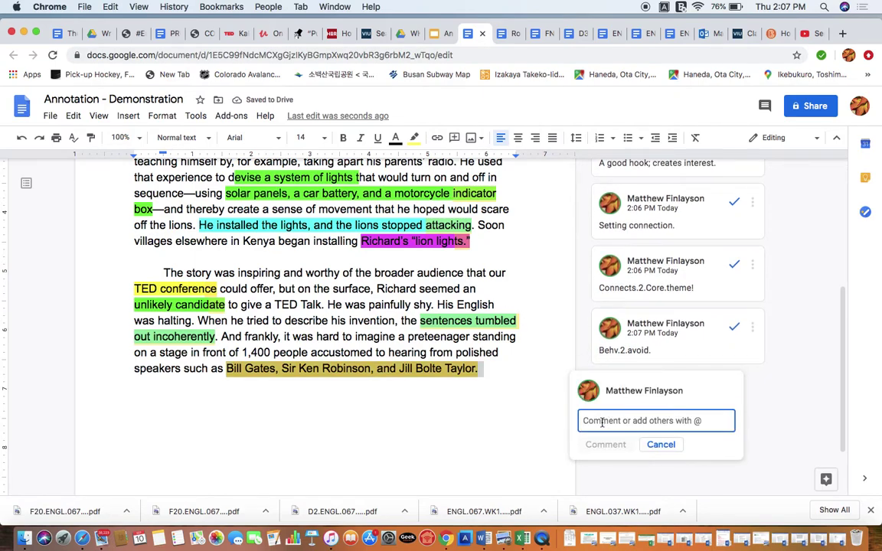
text(Successfull)
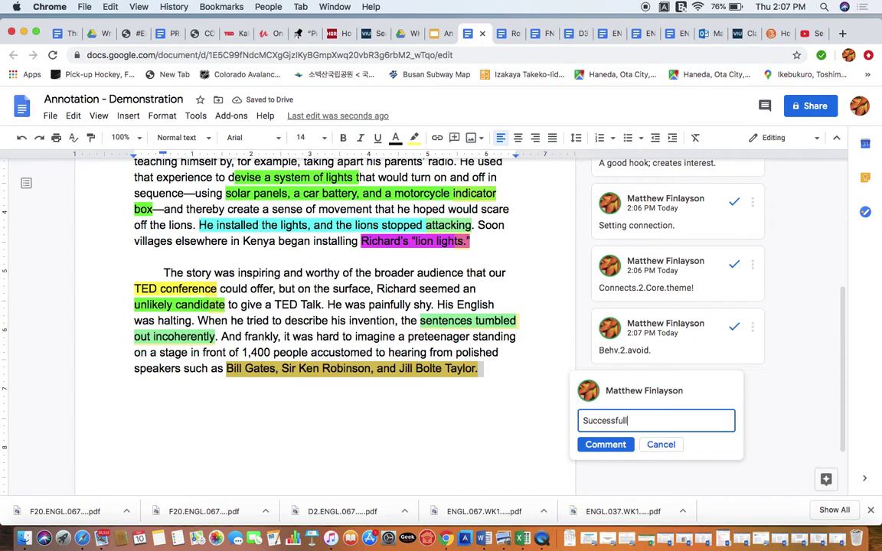
text(.Speakers.)
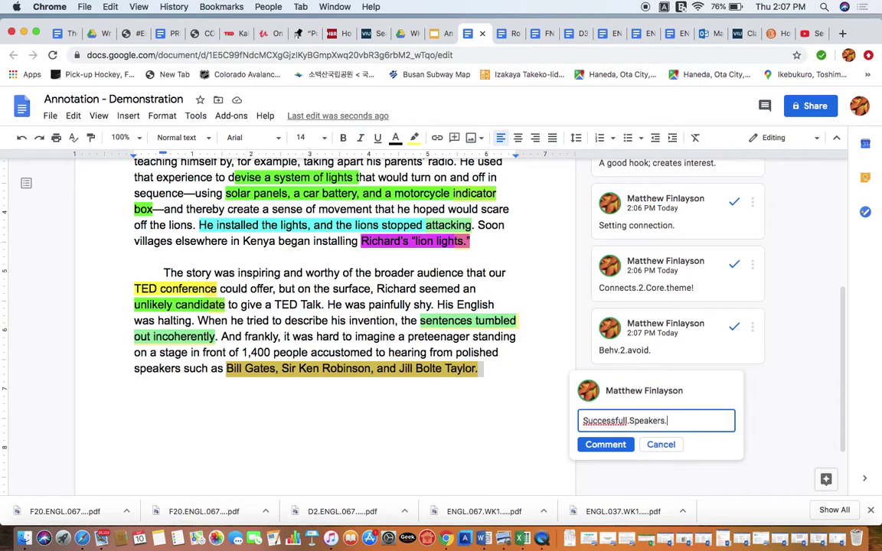
click(605, 444)
Step: Review the highlights and comments across both paragraphs of the article, and clear the text selection
scroll(340, 360, up, 3)
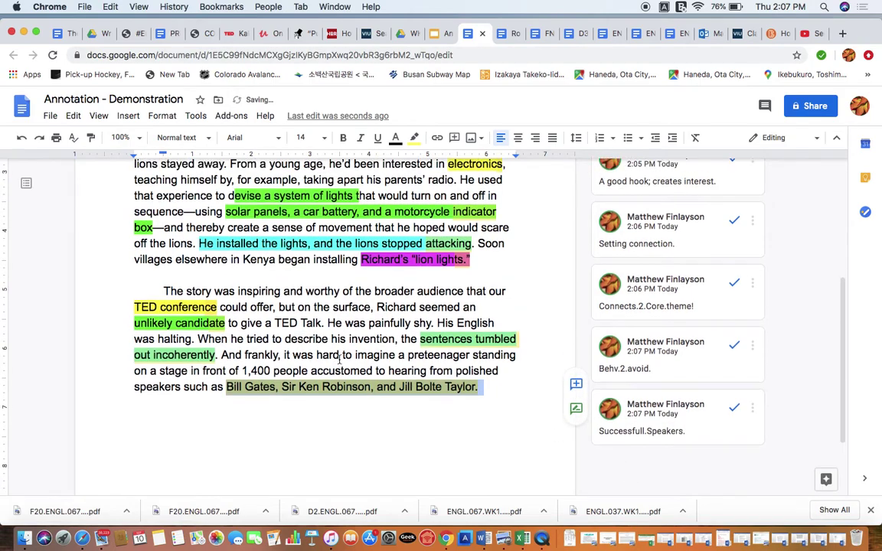
scroll(339, 360, down, 2)
scroll(339, 360, up, 3)
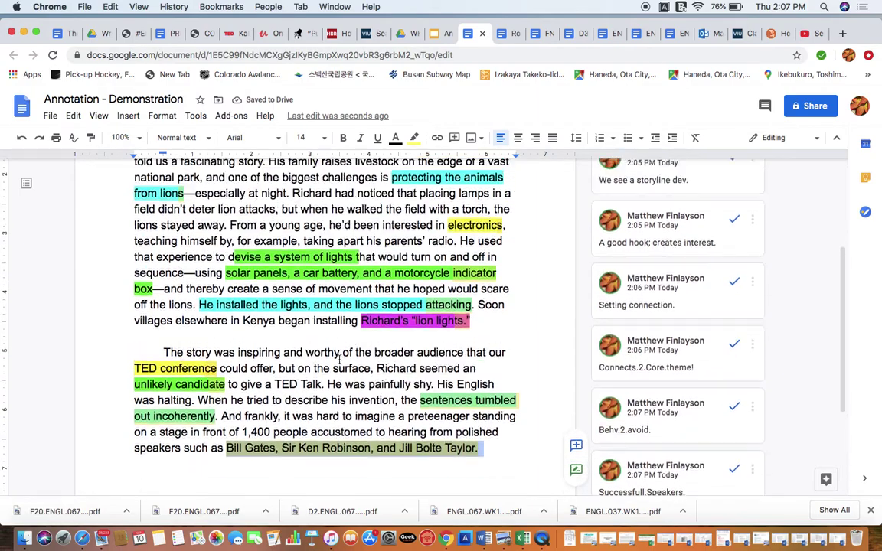
scroll(340, 360, up, 3)
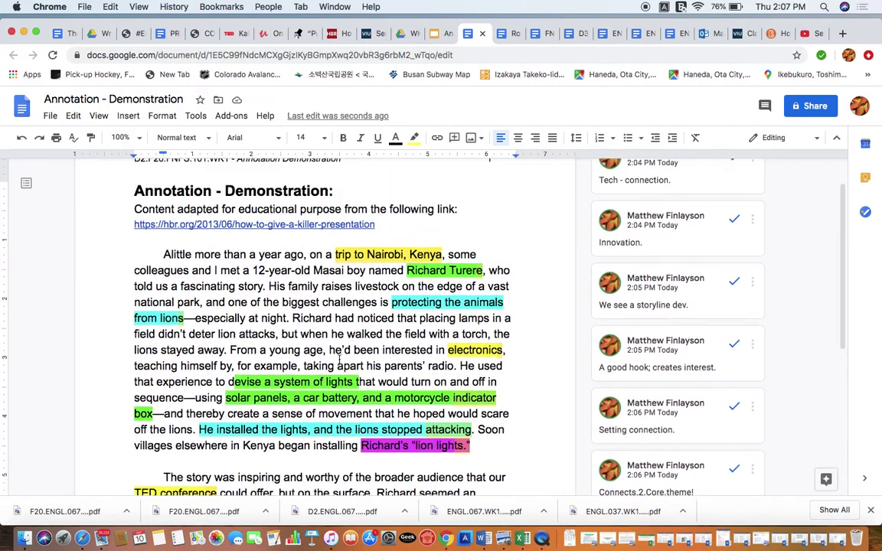
scroll(339, 360, down, 2)
scroll(339, 360, up, 2)
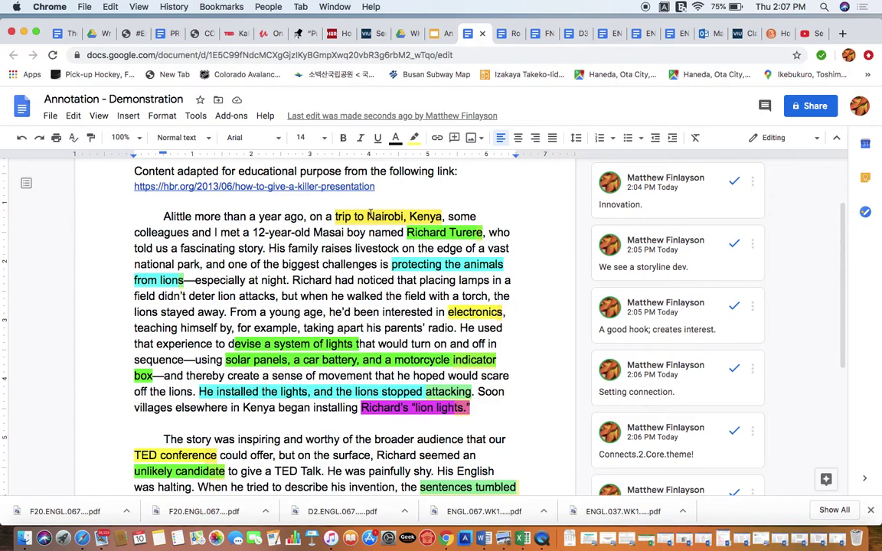
scroll(417, 301, down, 3)
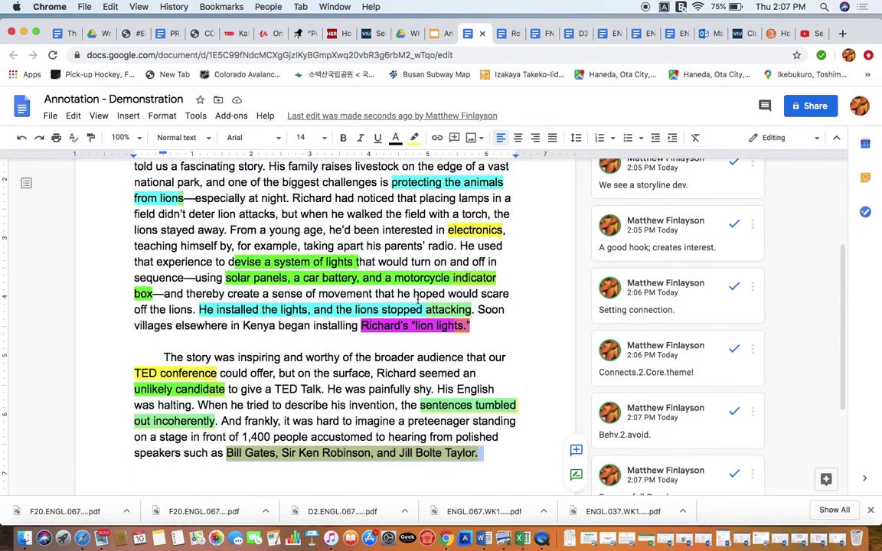
scroll(459, 383, up, 1)
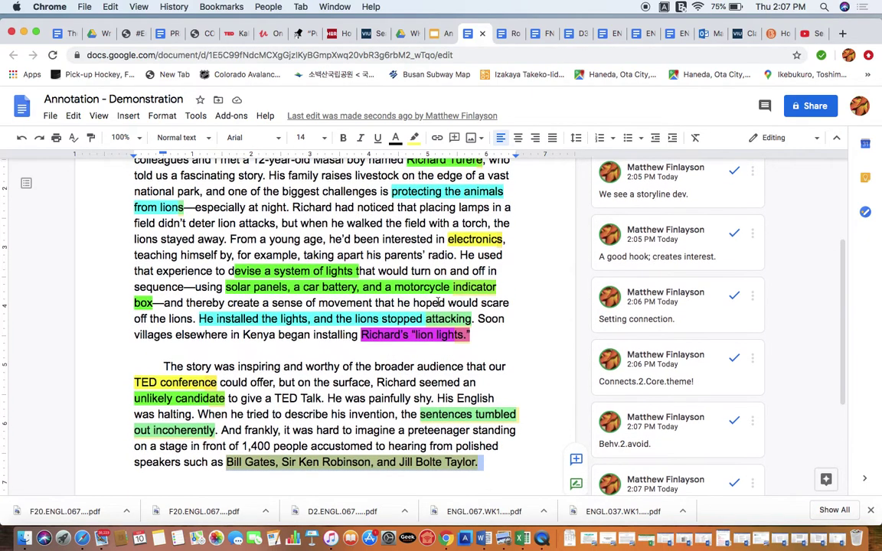
click(492, 460)
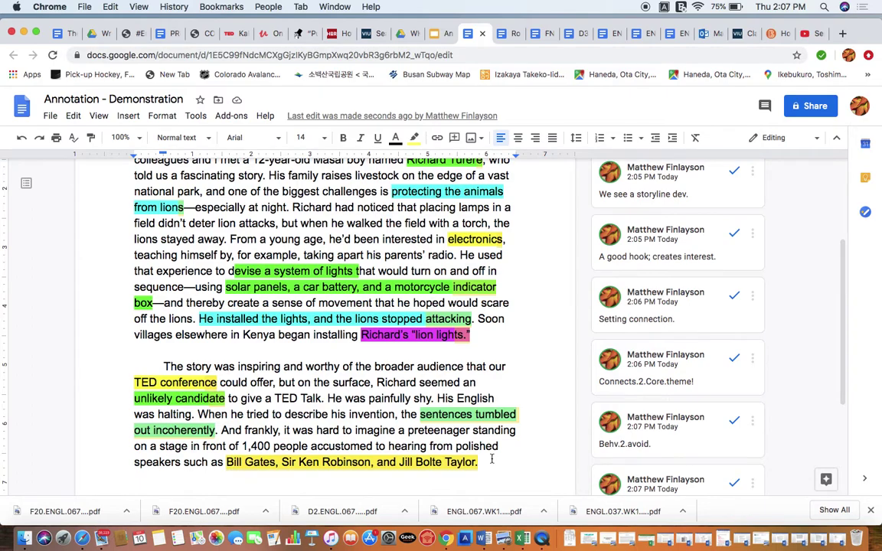